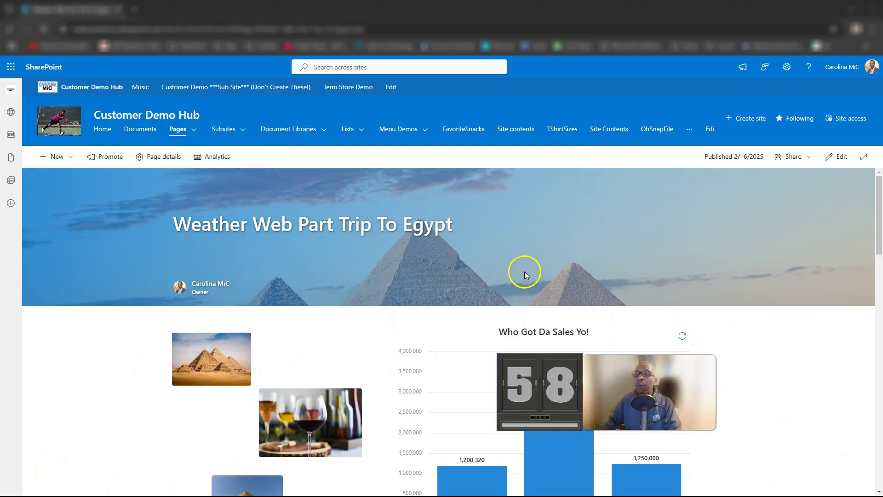
# Open the Weather Web Part Trip To Egypt page for editing and add a flexible section directly below the banner.
pyautogui.click(834, 160)
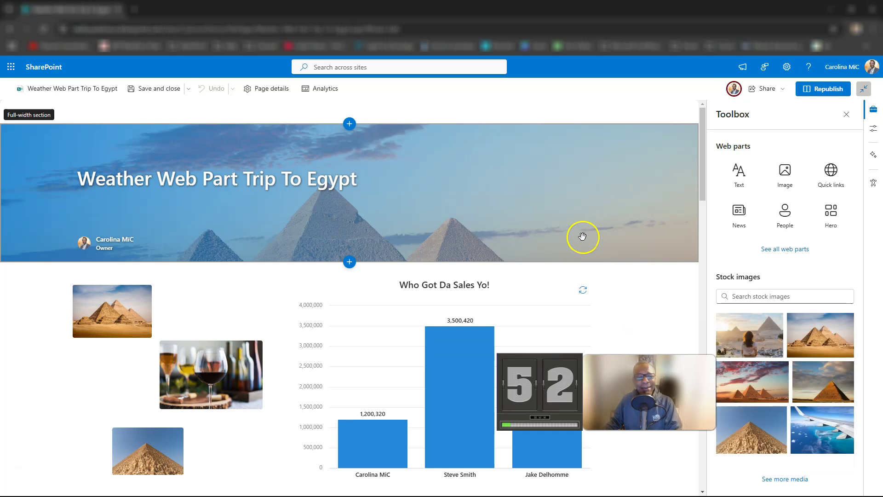
pyautogui.click(349, 261)
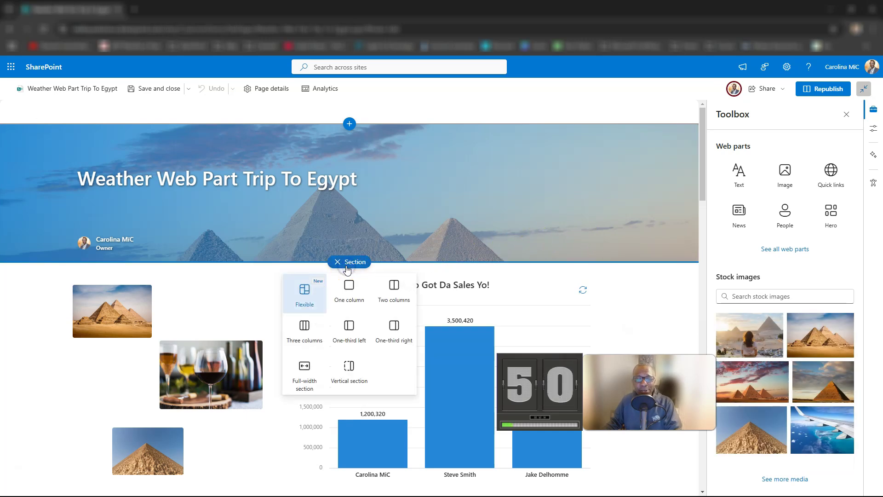
pyautogui.click(302, 296)
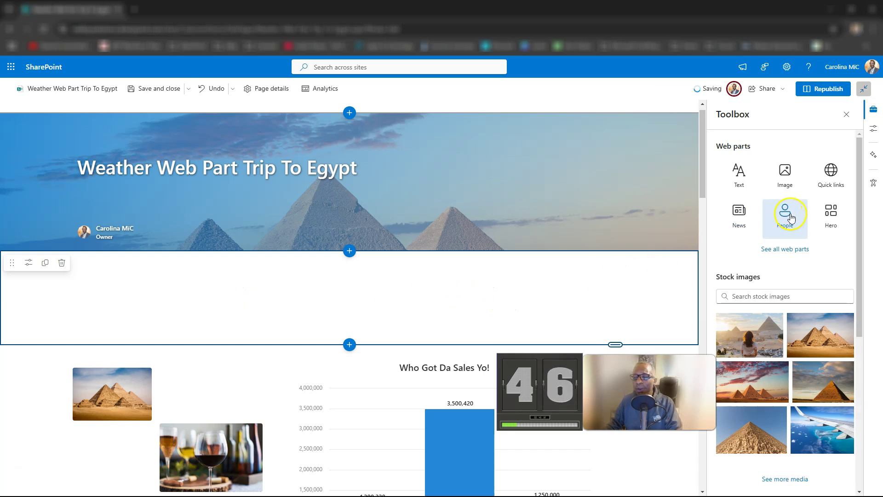
# Place a List web part from the full web part collection into the new flexible section.
pyautogui.scroll(-1, 789, 239)
pyautogui.click(779, 205)
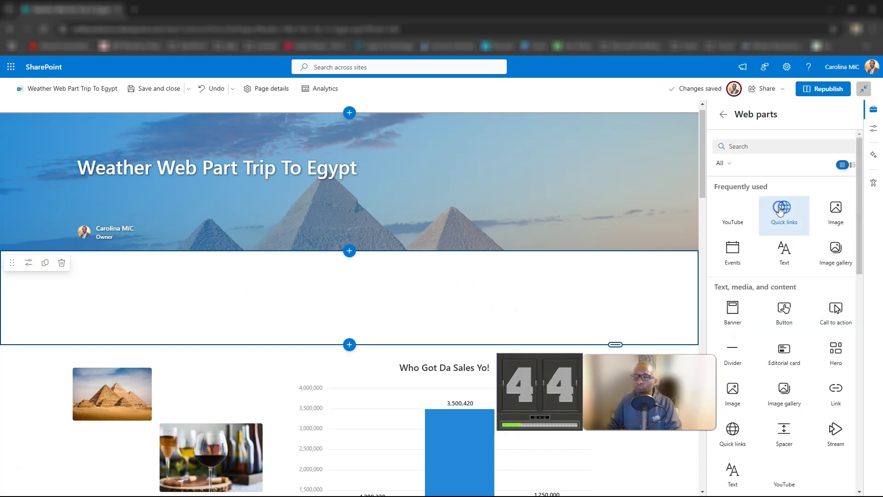
pyautogui.scroll(-3, 758, 287)
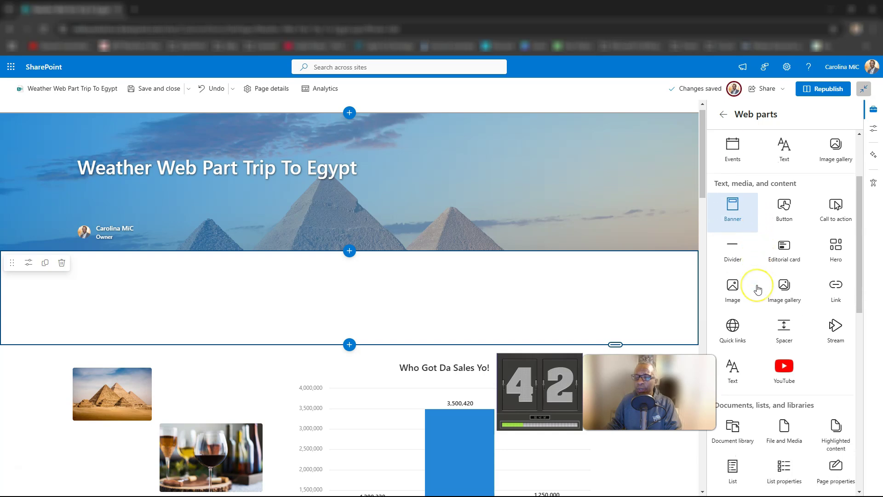
pyautogui.scroll(-5, 758, 290)
pyautogui.moveTo(735, 285); pyautogui.dragTo(183, 266)
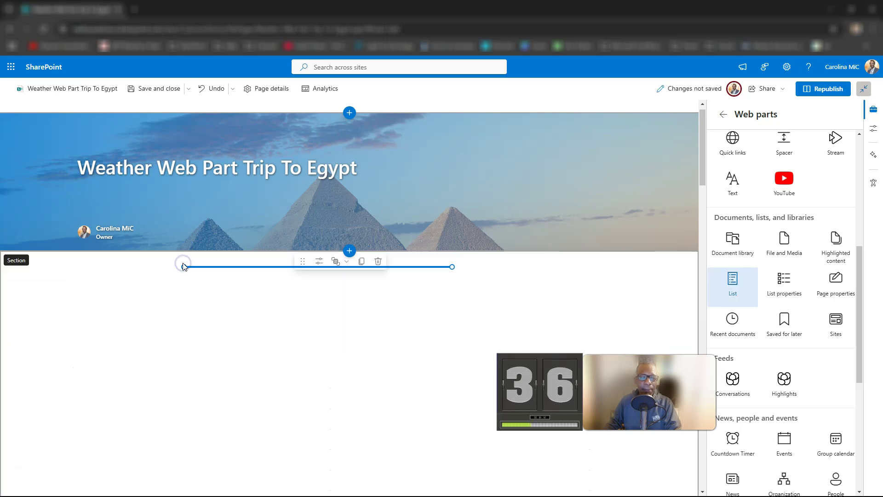
# Show the GamingConsoles list in the List web part and widen the web part on both sides.
pyautogui.click(244, 311)
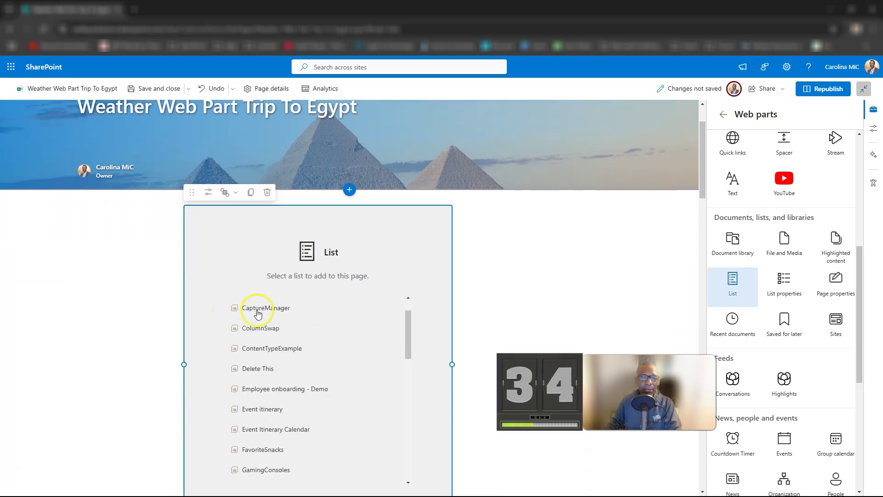
pyautogui.scroll(-3, 258, 313)
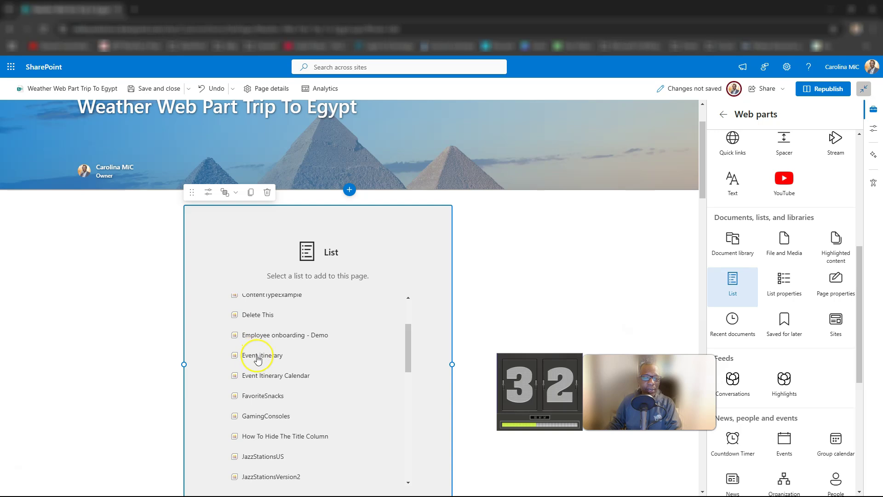
pyautogui.scroll(-3, 258, 359)
pyautogui.click(255, 369)
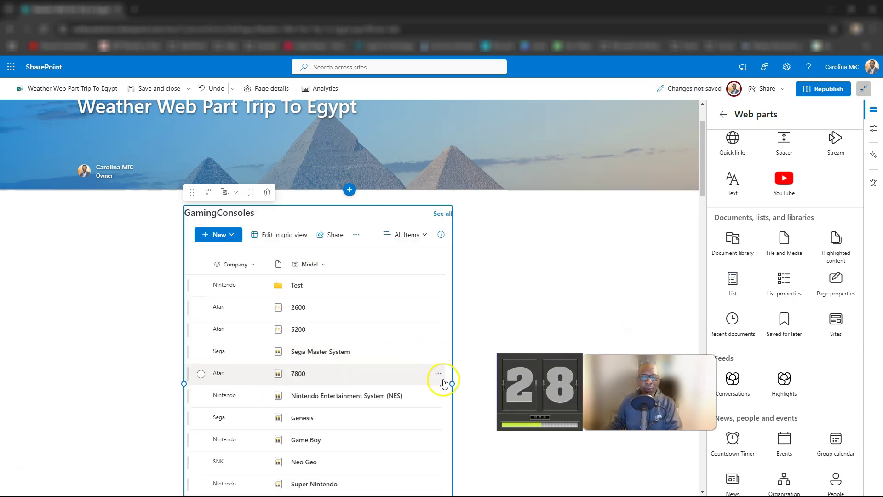
pyautogui.moveTo(452, 384); pyautogui.dragTo(539, 384)
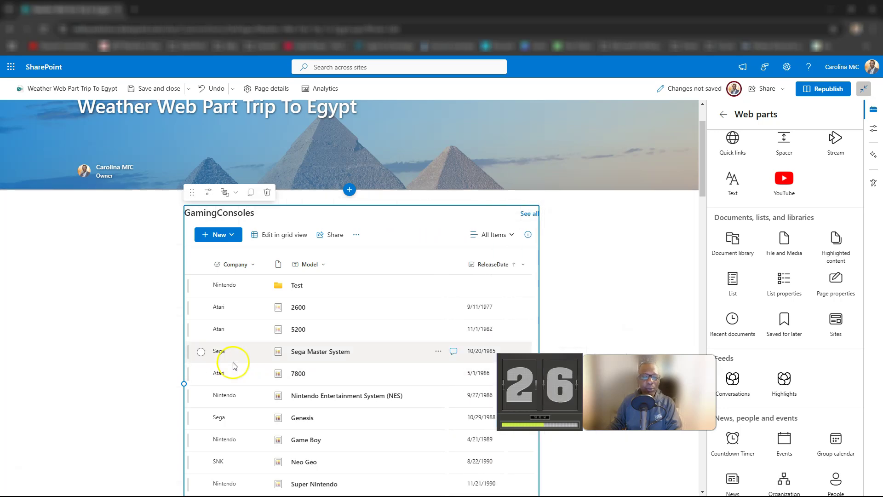
pyautogui.moveTo(184, 384); pyautogui.dragTo(153, 384)
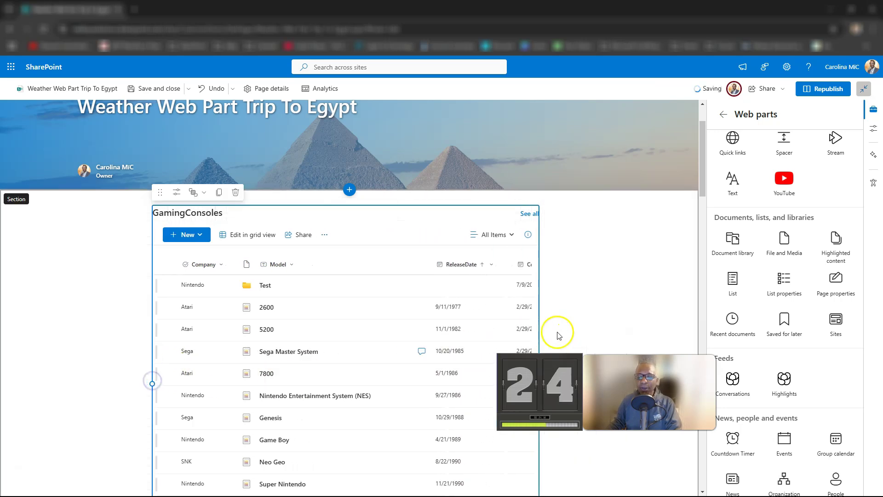
# Add an Image web part overlapping the right edge of the GamingConsoles list, using the first recent image.
pyautogui.scroll(-1, 558, 335)
pyautogui.scroll(-2, 779, 292)
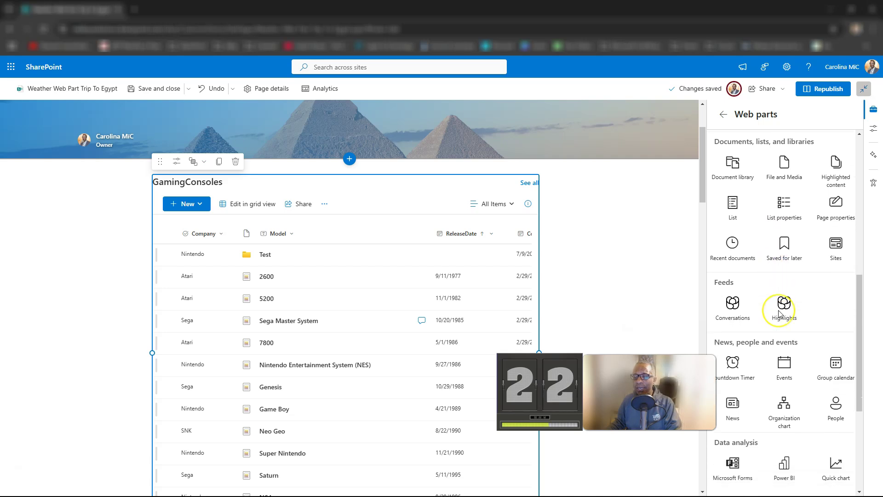
pyautogui.scroll(-4, 780, 313)
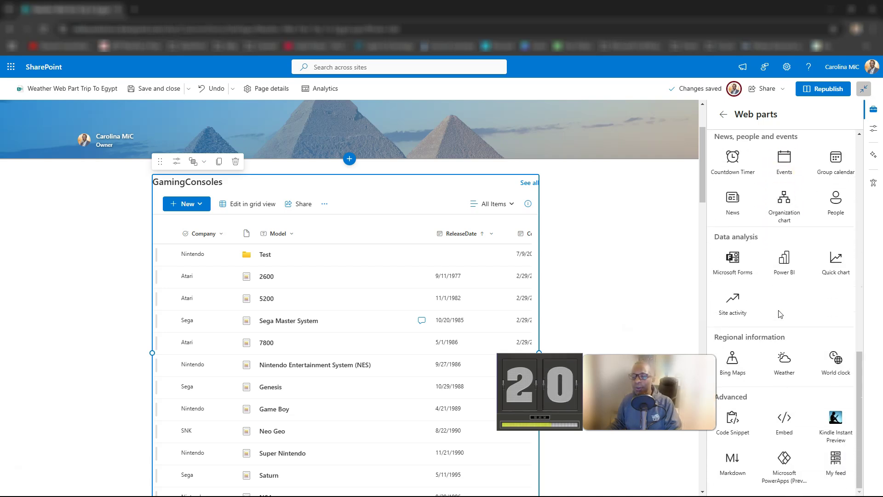
pyautogui.scroll(6, 781, 314)
pyautogui.click(743, 243)
pyautogui.moveTo(744, 243); pyautogui.dragTo(607, 242)
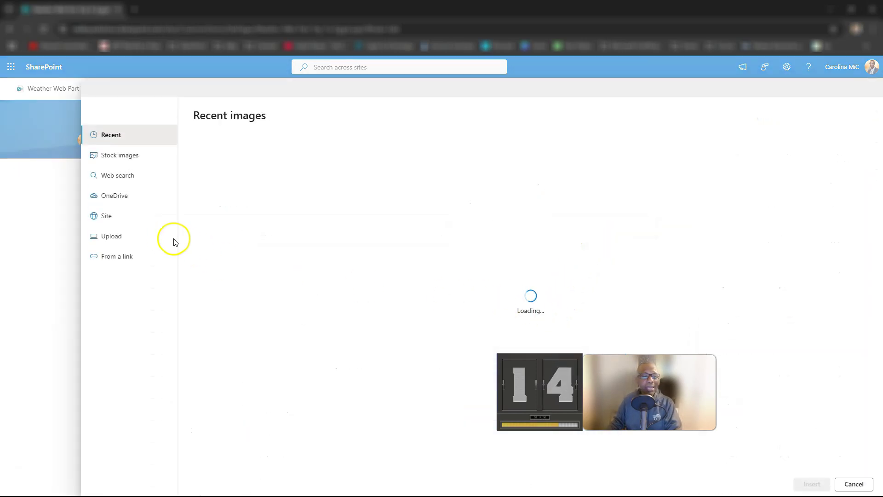
pyautogui.click(231, 162)
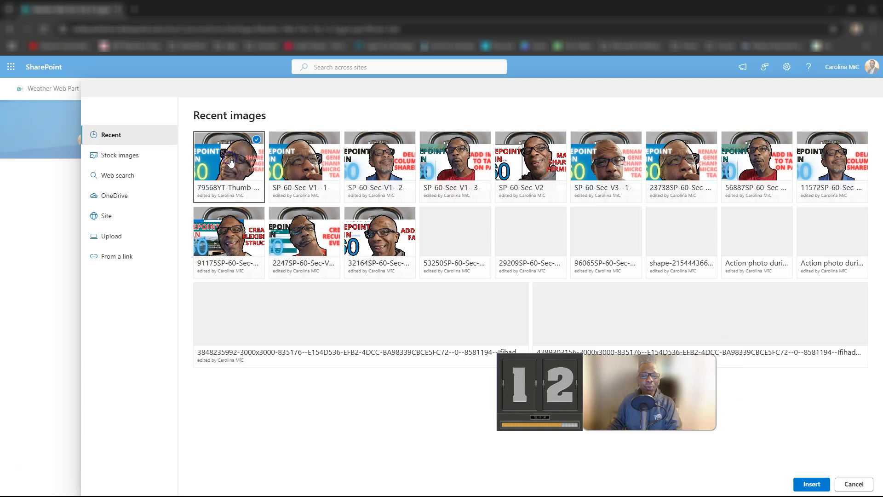
pyautogui.click(810, 483)
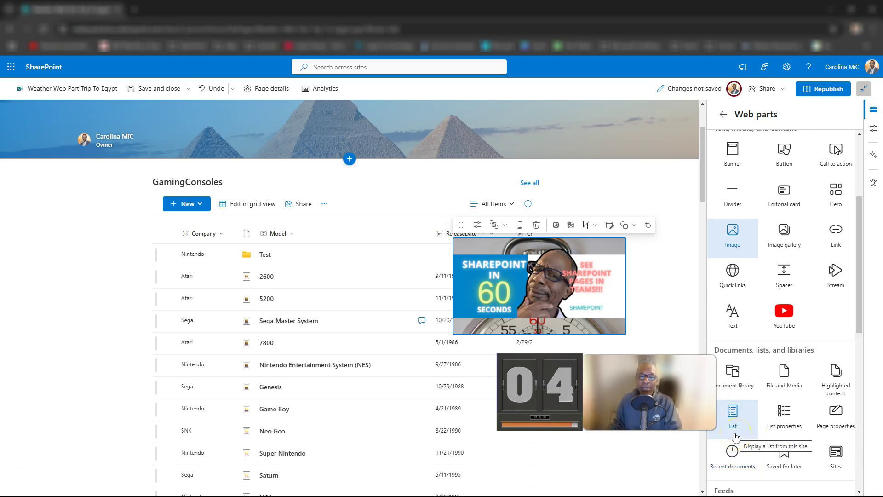
# Delete the flexible section holding the GamingConsoles list and the image, and close the toolbox.
pyautogui.click(404, 364)
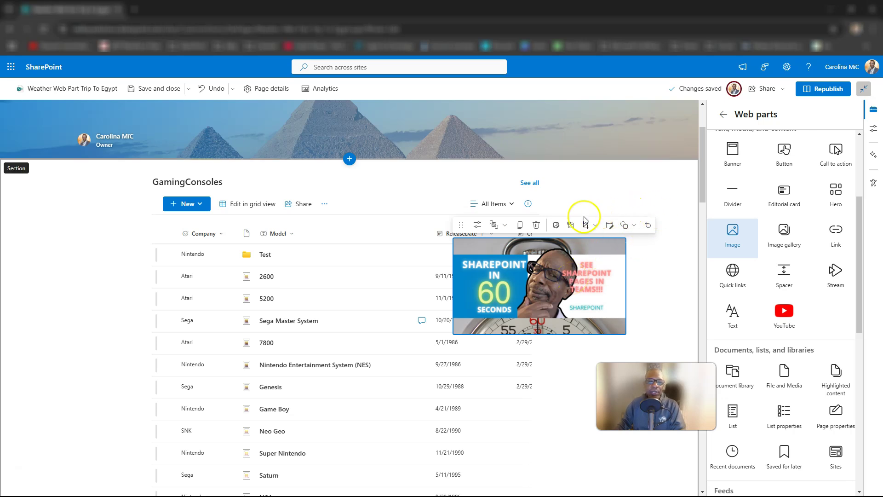
pyautogui.click(53, 274)
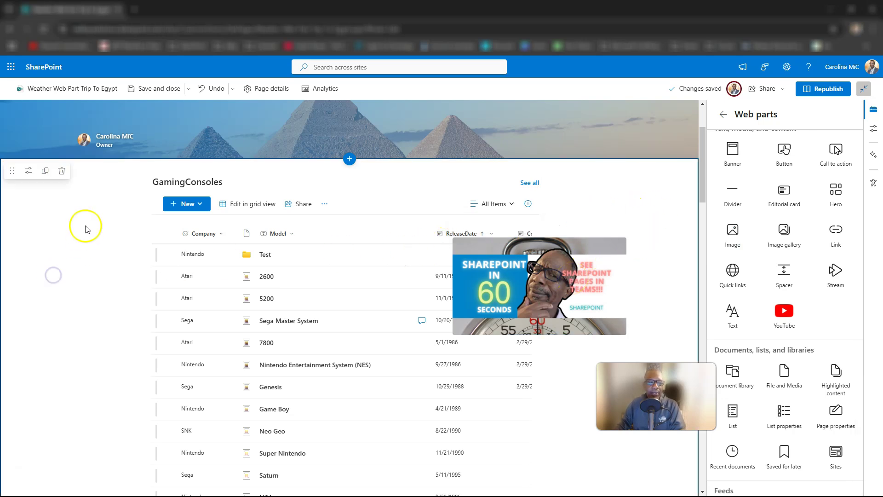
pyautogui.click(59, 176)
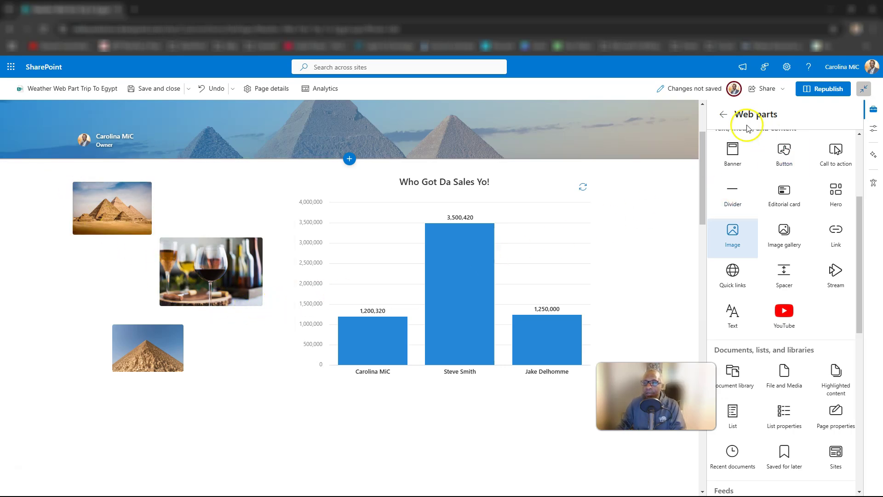
pyautogui.click(724, 114)
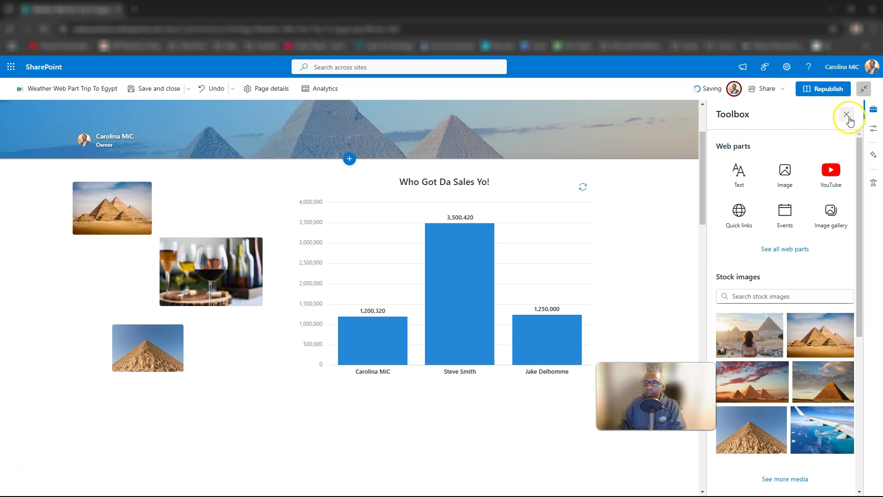
pyautogui.click(846, 114)
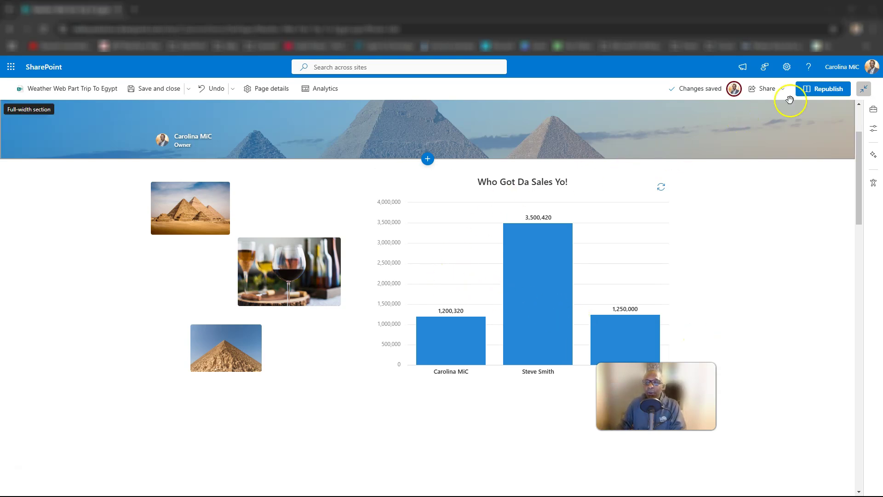
pyautogui.click(109, 287)
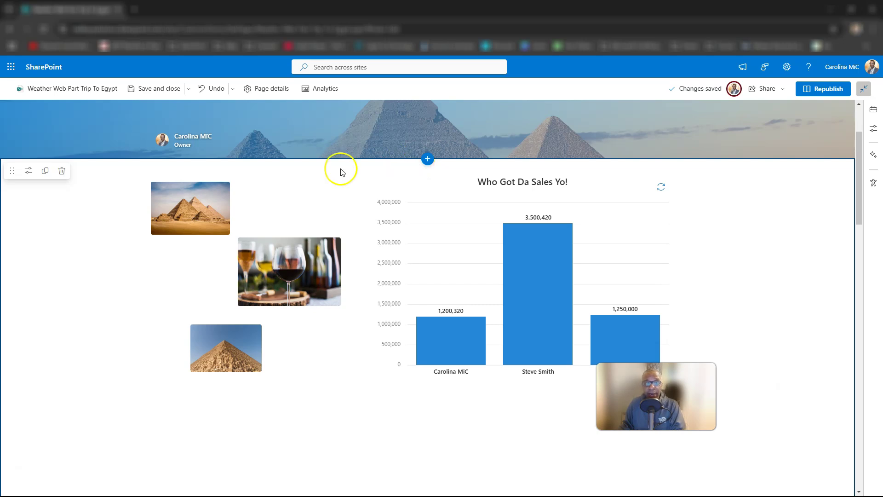
pyautogui.click(430, 162)
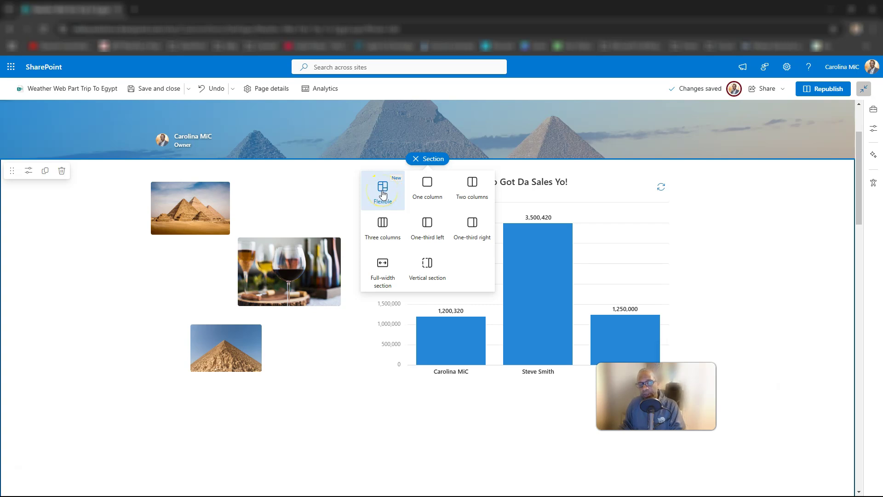
pyautogui.click(140, 311)
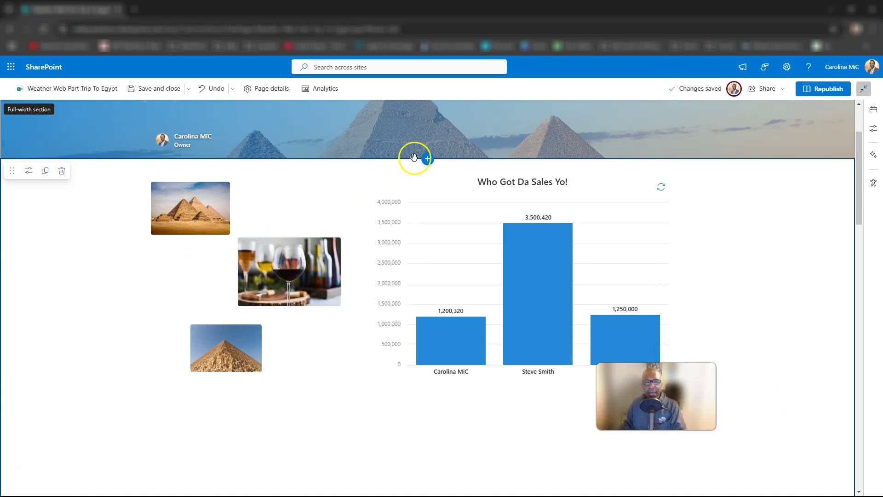
pyautogui.scroll(1, 763, 197)
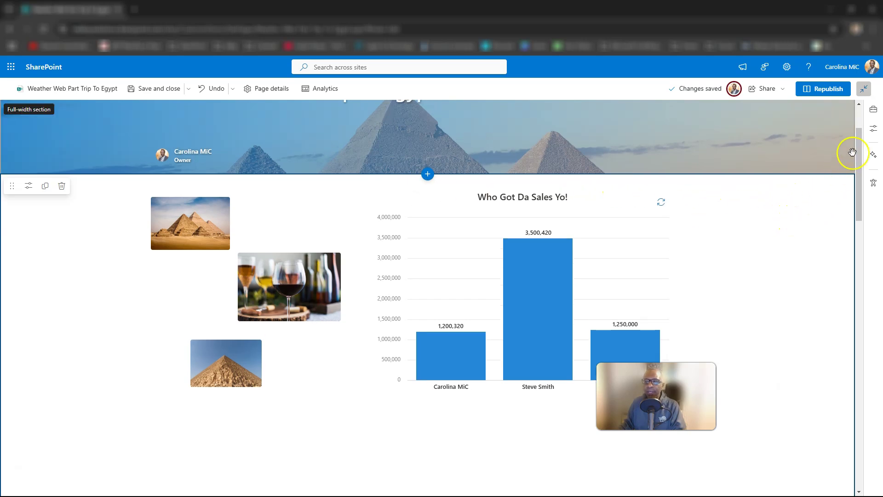
# Add a Document library web part below the sales chart in the existing flexible section.
pyautogui.click(873, 109)
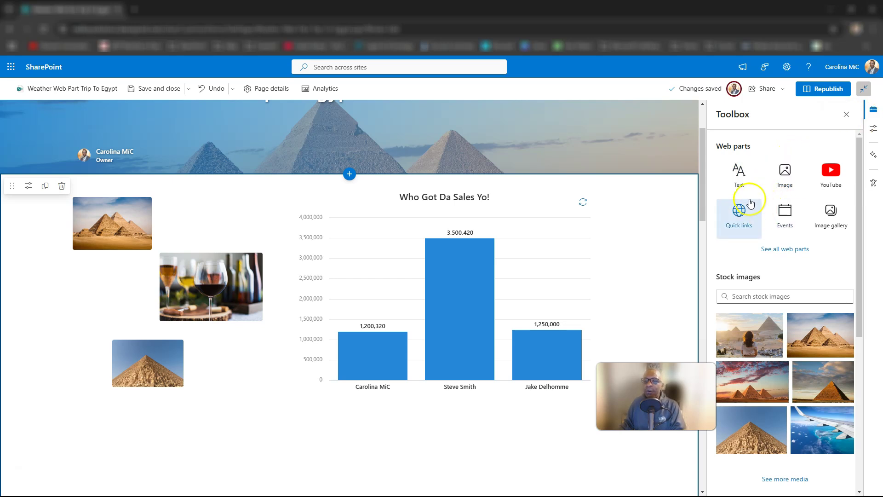
pyautogui.click(772, 251)
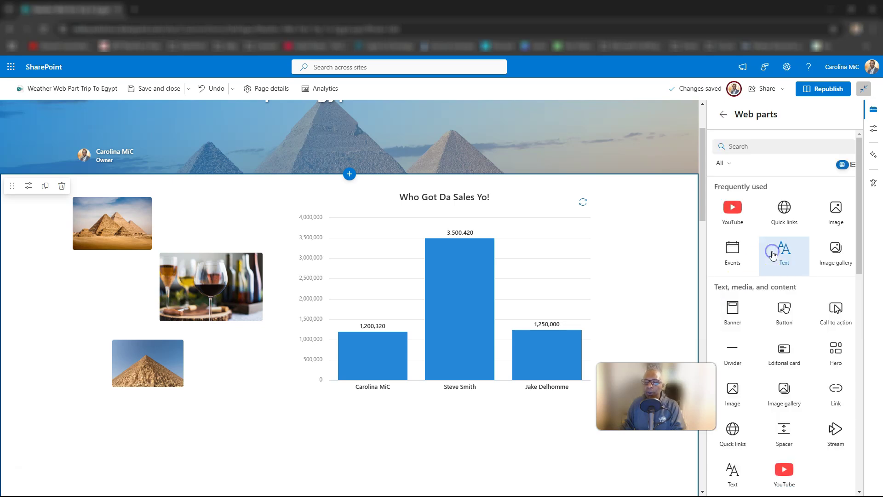
pyautogui.scroll(-5, 769, 258)
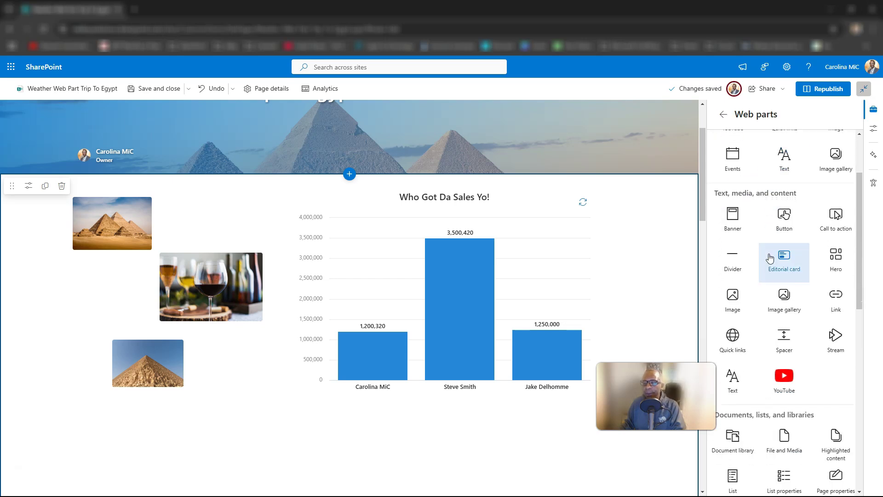
pyautogui.click(737, 289)
pyautogui.moveTo(737, 289); pyautogui.dragTo(290, 317)
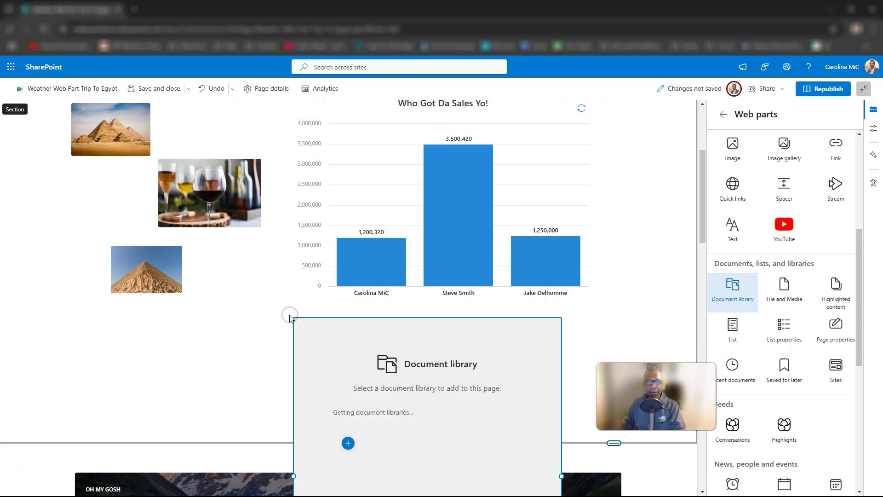
# Try to reduce the height of the flexible section by moving its lower edge up.
pyautogui.scroll(-3, 388, 331)
pyautogui.scroll(-2, 405, 390)
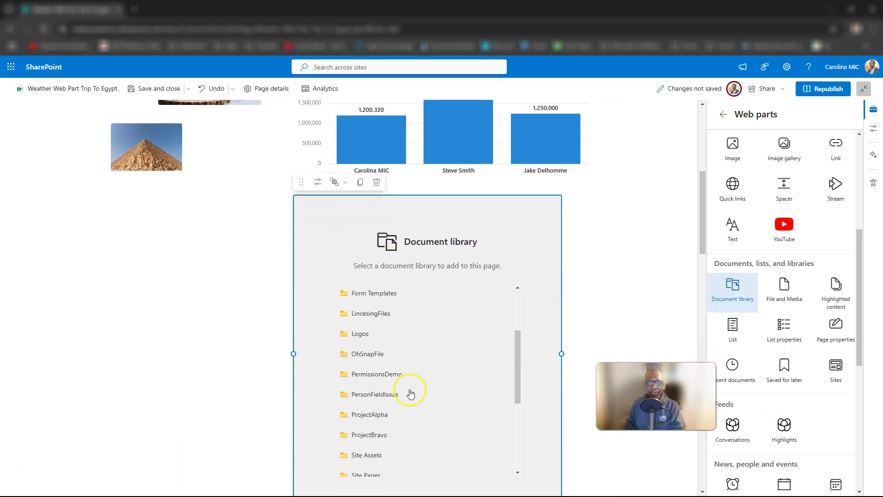
pyautogui.scroll(-4, 559, 408)
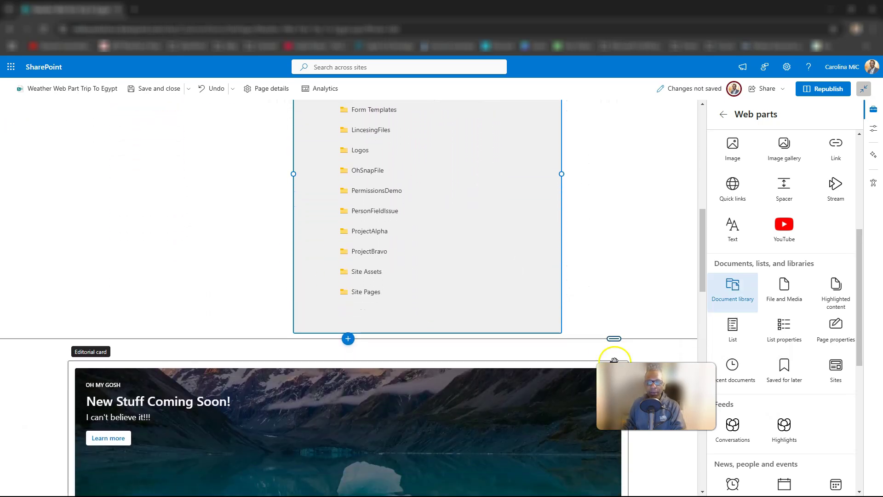
pyautogui.scroll(-1, 614, 360)
pyautogui.moveTo(613, 304); pyautogui.dragTo(607, 254)
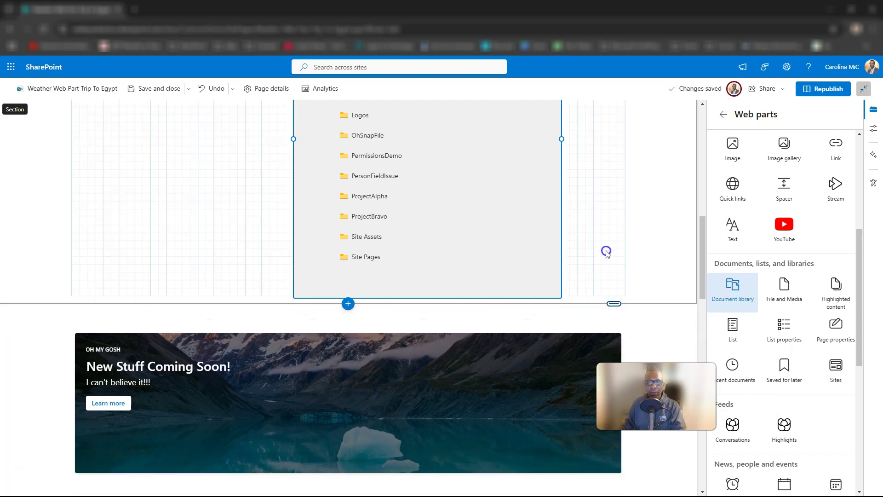
pyautogui.moveTo(606, 288); pyautogui.dragTo(606, 288)
pyautogui.scroll(1, 542, 277)
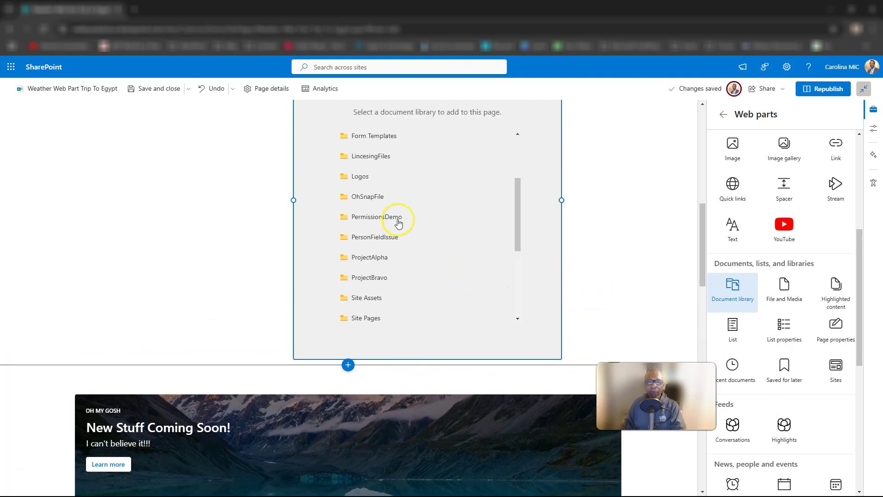
# Choose the T-Shirtss library for the new Document library web part.
pyautogui.scroll(-1, 355, 241)
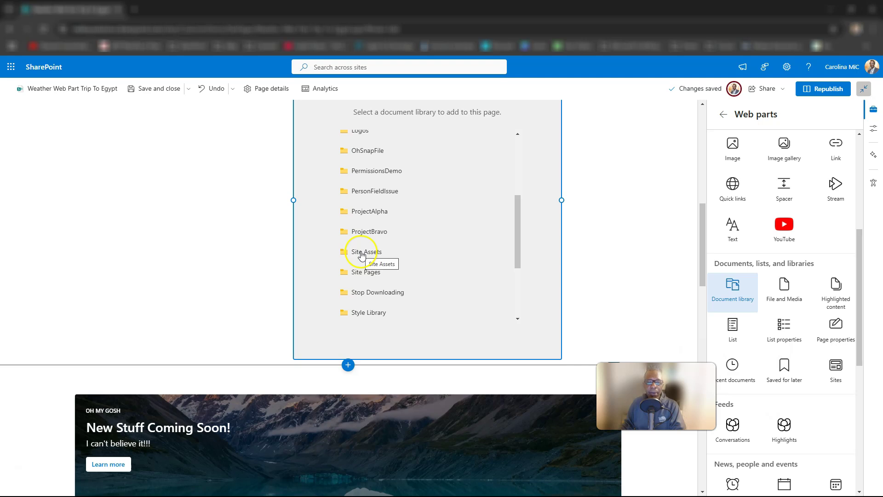
pyautogui.scroll(-1, 362, 255)
pyautogui.click(354, 292)
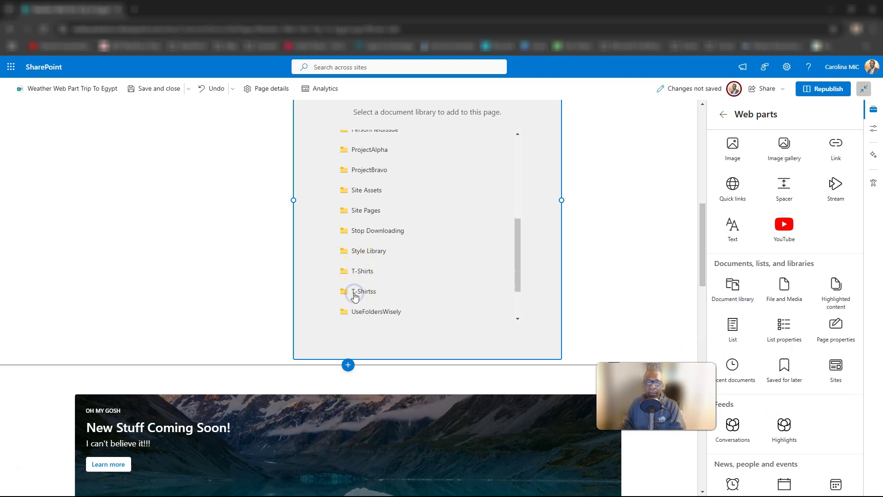
# Delete the empty T-Shirtss Document library web part from below the sales chart.
pyautogui.scroll(2, 393, 258)
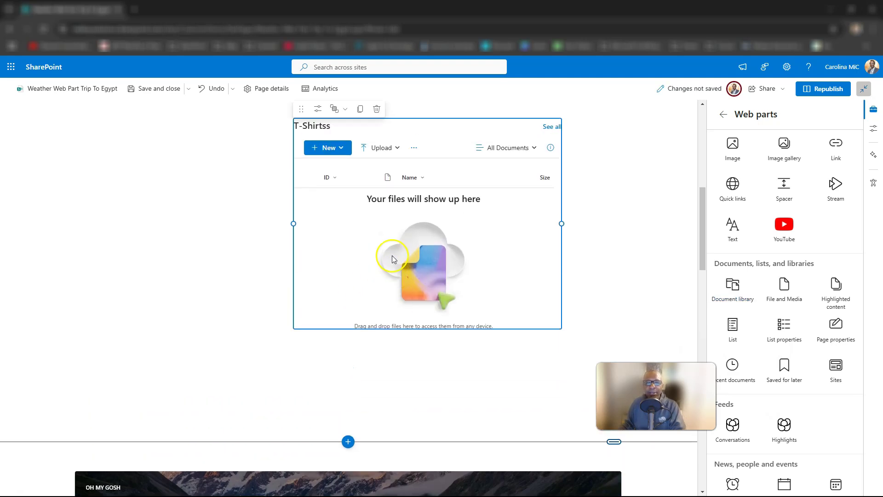
pyautogui.click(318, 109)
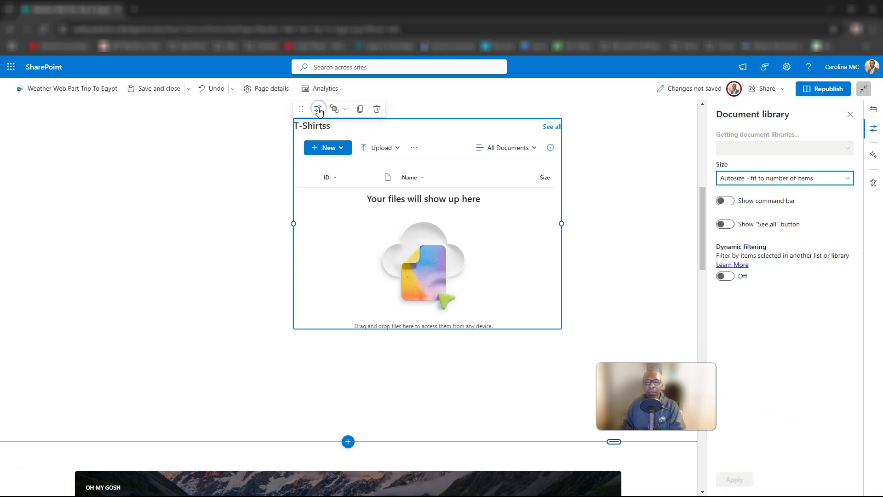
pyautogui.scroll(1, 408, 158)
pyautogui.click(377, 152)
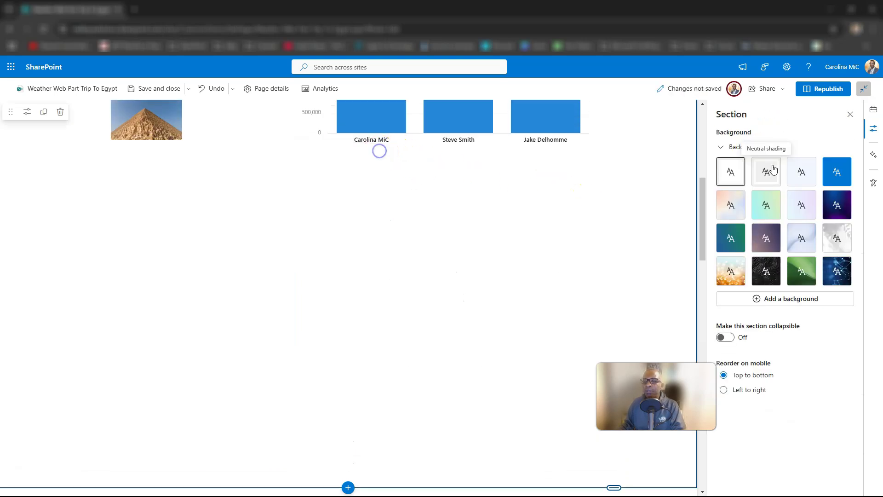
# Add a Document library web part in the space below the sales chart and connect it to the T-Shirts library.
pyautogui.scroll(-1, 788, 216)
pyautogui.scroll(1, 784, 202)
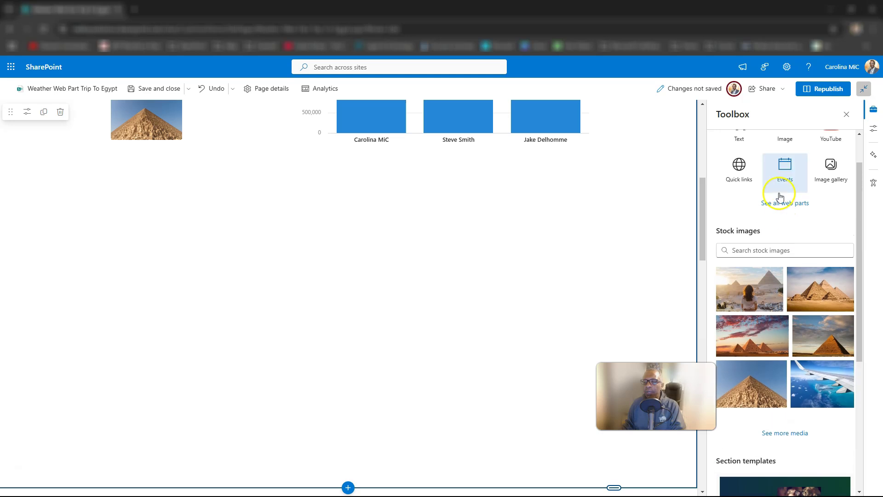
pyautogui.click(780, 201)
pyautogui.scroll(-7, 771, 275)
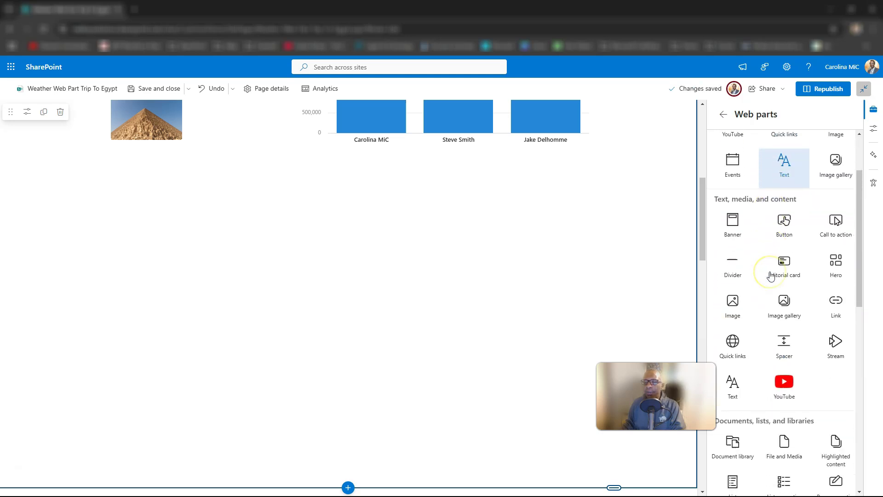
pyautogui.moveTo(734, 212); pyautogui.dragTo(443, 241)
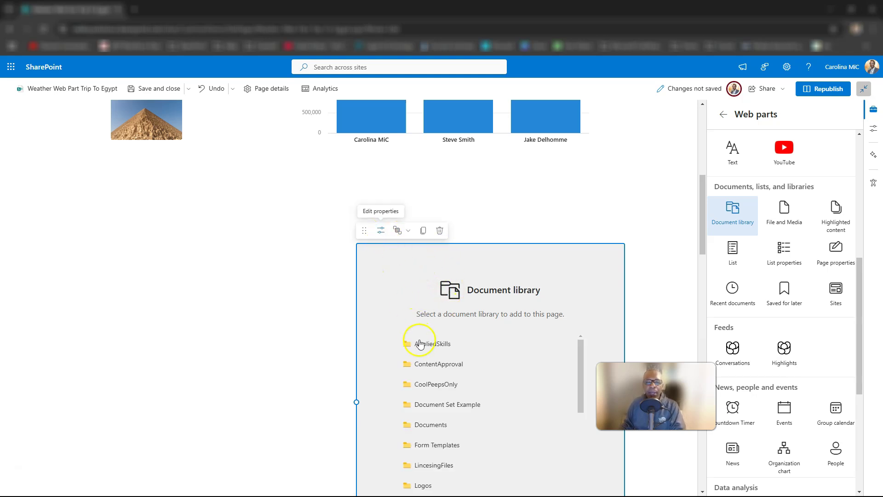
pyautogui.scroll(-6, 432, 414)
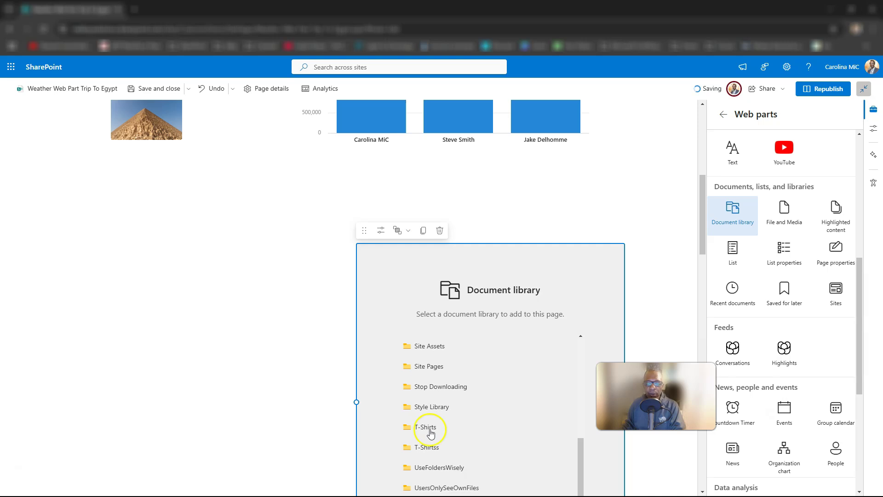
pyautogui.click(429, 413)
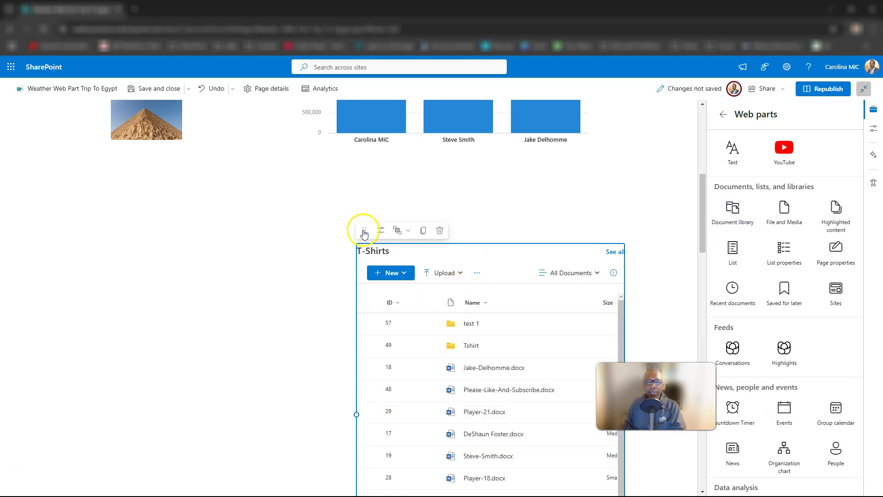
# Move the T-Shirts library web part up to the top of the flexible section, over the sales chart.
pyautogui.moveTo(322, 220); pyautogui.dragTo(233, 158)
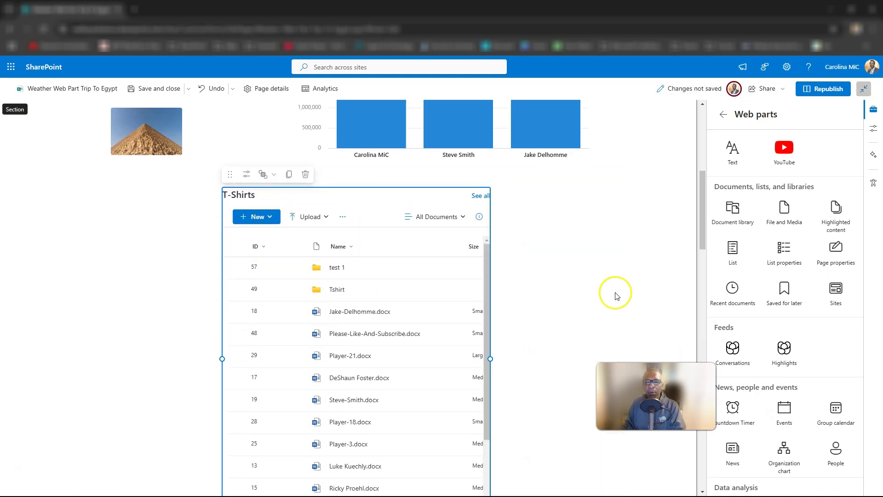
pyautogui.click(428, 292)
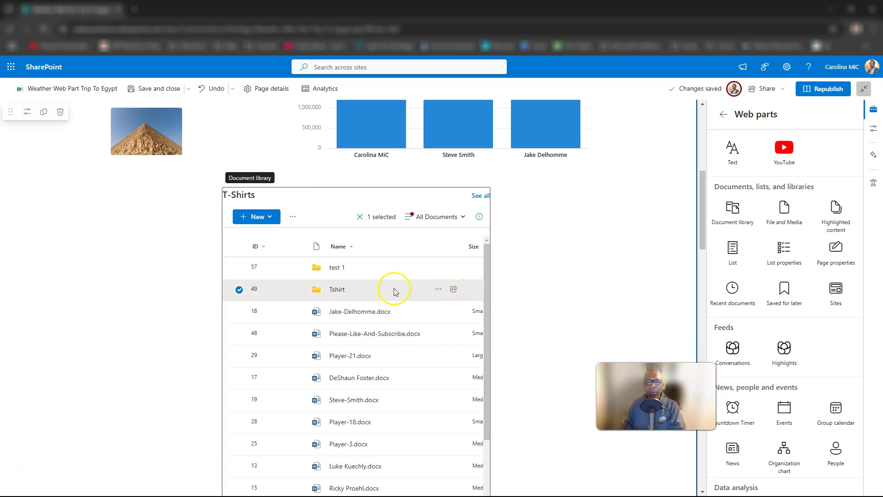
pyautogui.moveTo(394, 285); pyautogui.dragTo(374, 377)
pyautogui.scroll(-3, 374, 377)
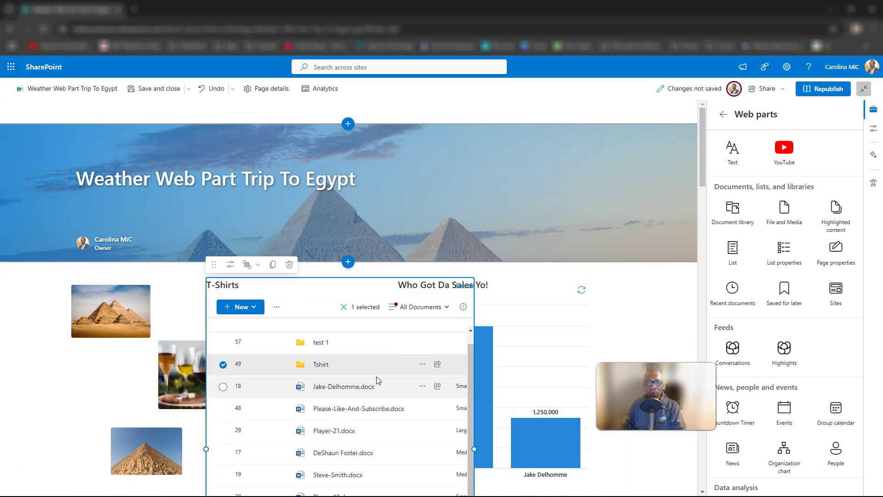
# Move the sales chart down to below the T-Shirts library in the flexible section.
pyautogui.click(518, 348)
pyautogui.scroll(-1, 519, 340)
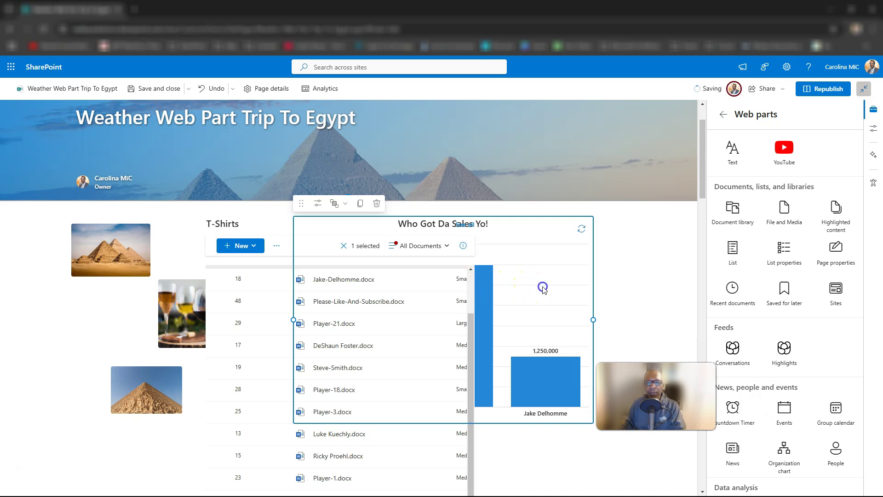
pyautogui.moveTo(547, 289); pyautogui.dragTo(578, 311)
pyautogui.scroll(-2, 560, 371)
pyautogui.scroll(-6, 557, 372)
pyautogui.scroll(6, 568, 315)
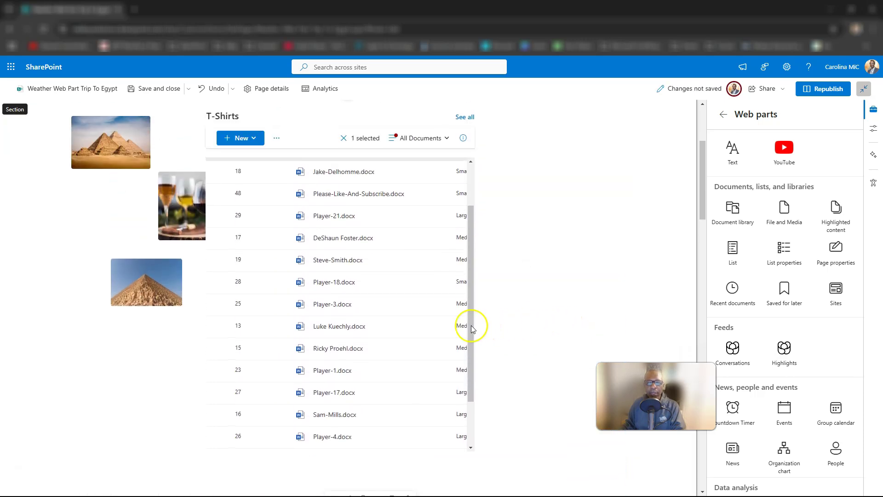
pyautogui.scroll(3, 404, 302)
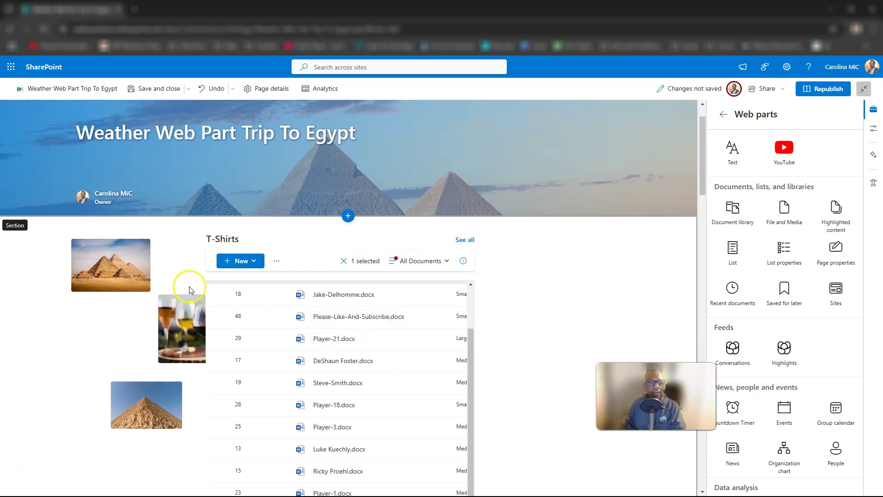
# Select the two pyramid images and the wine image together in the flexible section.
pyautogui.click(139, 278)
pyautogui.scroll(1, 137, 283)
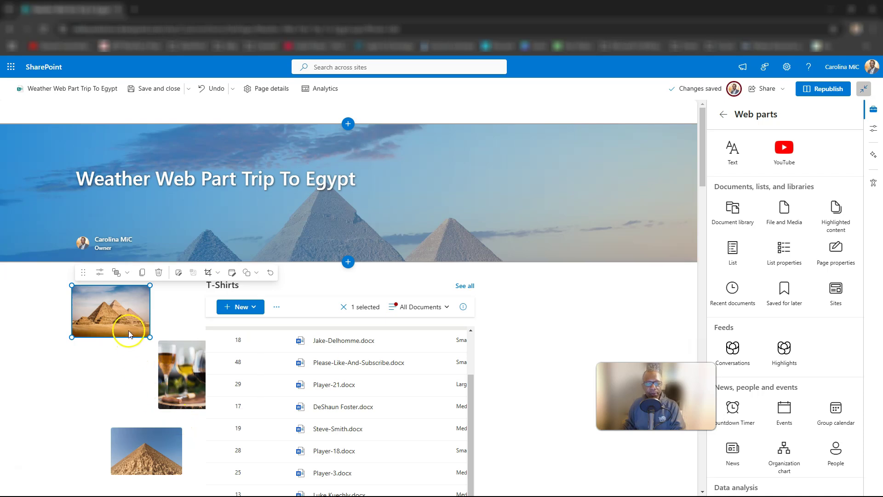
pyautogui.click(121, 368)
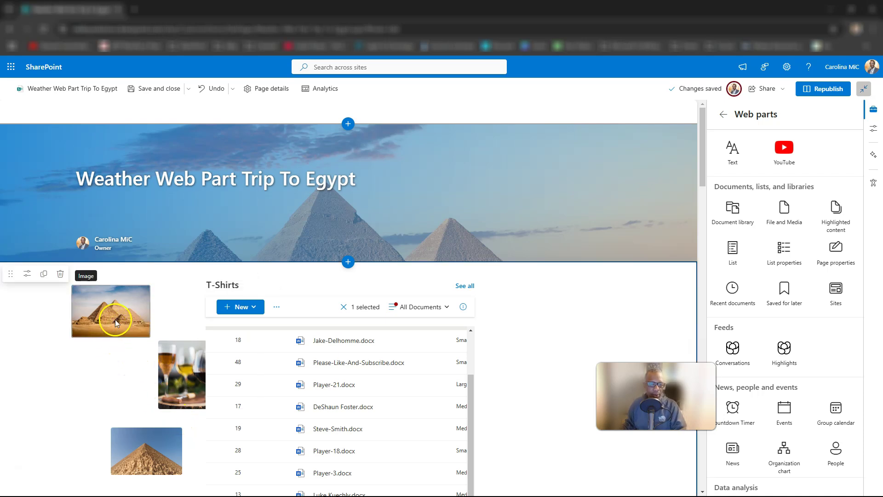
pyautogui.click(115, 319)
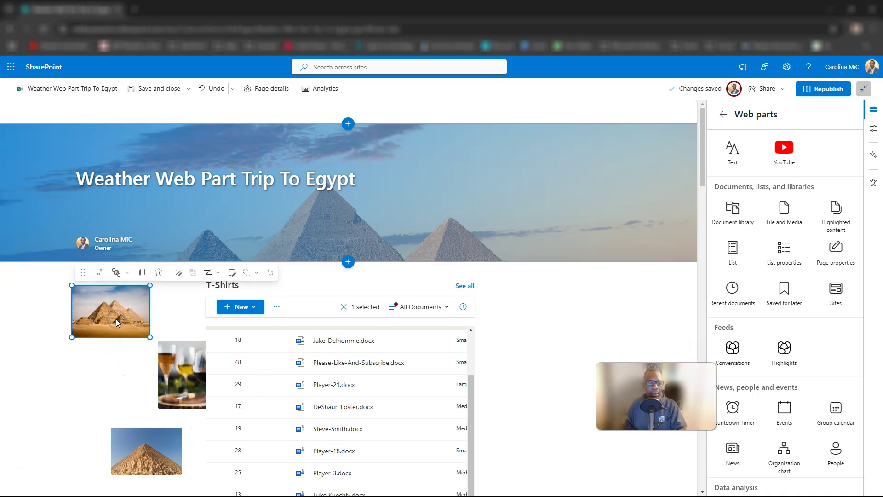
pyautogui.click(172, 371)
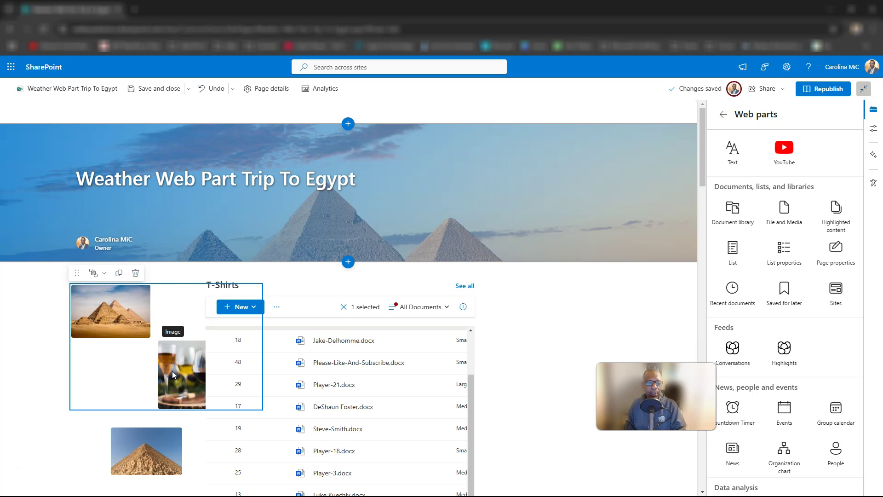
pyautogui.keyDown('ctrl'); pyautogui.click(145, 452); pyautogui.keyUp('ctrl')
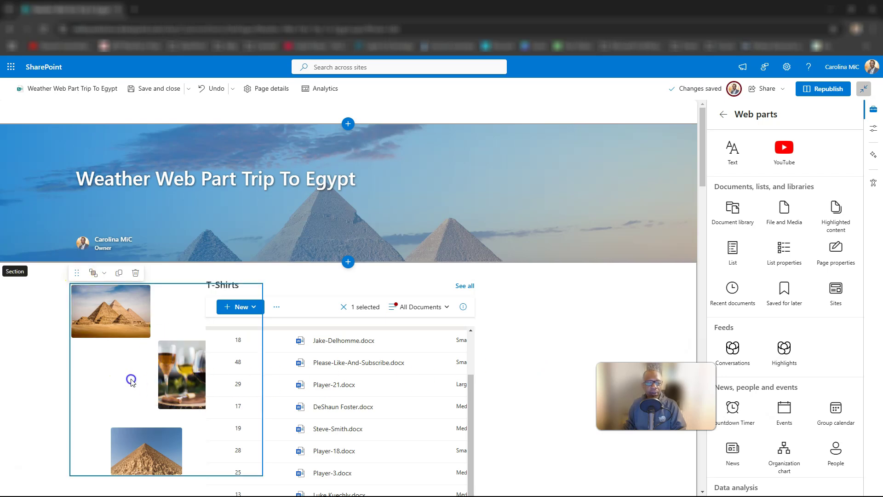
pyautogui.scroll(-3, 48, 413)
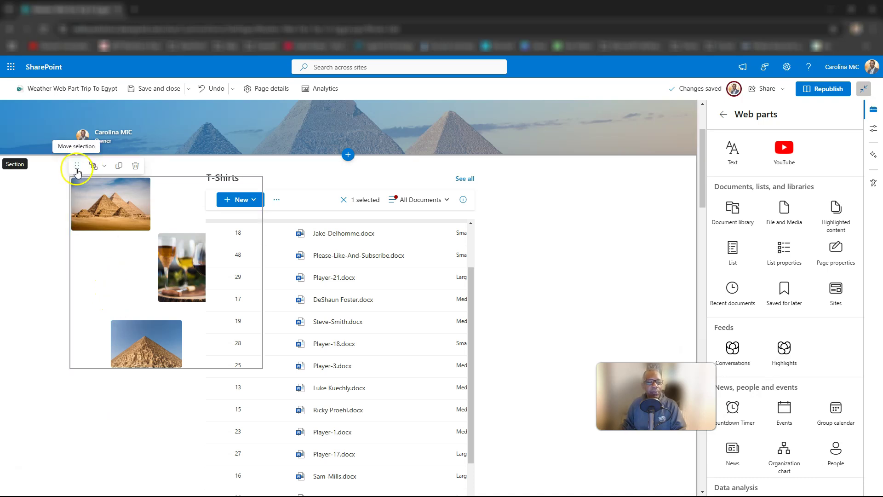
# Place the three selected images on the section's right side and stretch the T-Shirts library from the left margin toward them.
pyautogui.moveTo(77, 169); pyautogui.dragTo(456, 179)
pyautogui.click(302, 206)
pyautogui.moveTo(292, 217); pyautogui.dragTo(164, 208)
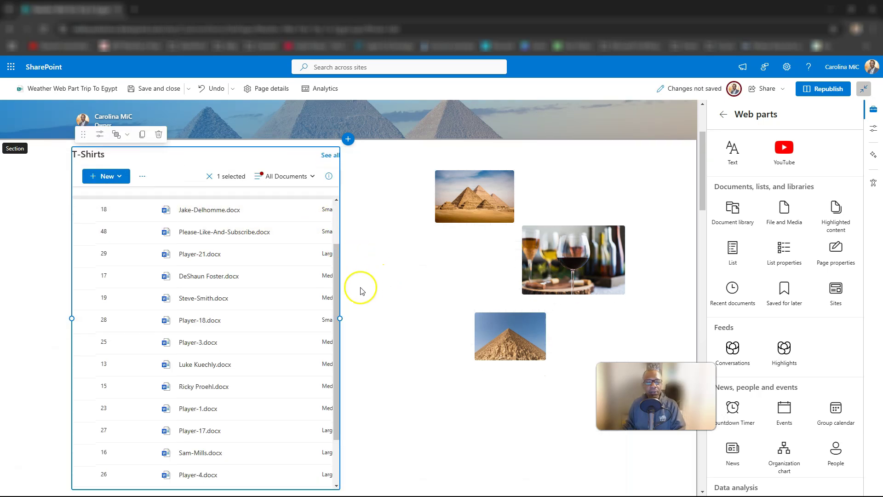
pyautogui.moveTo(341, 316); pyautogui.dragTo(424, 317)
# Move the upper pyramid image down beside the wine image on its own, and undo that move.
pyautogui.click(489, 205)
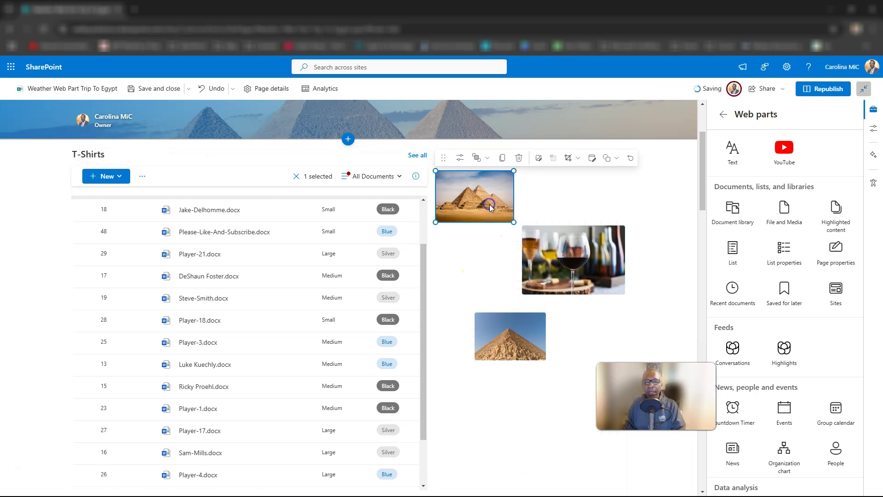
pyautogui.click(474, 263)
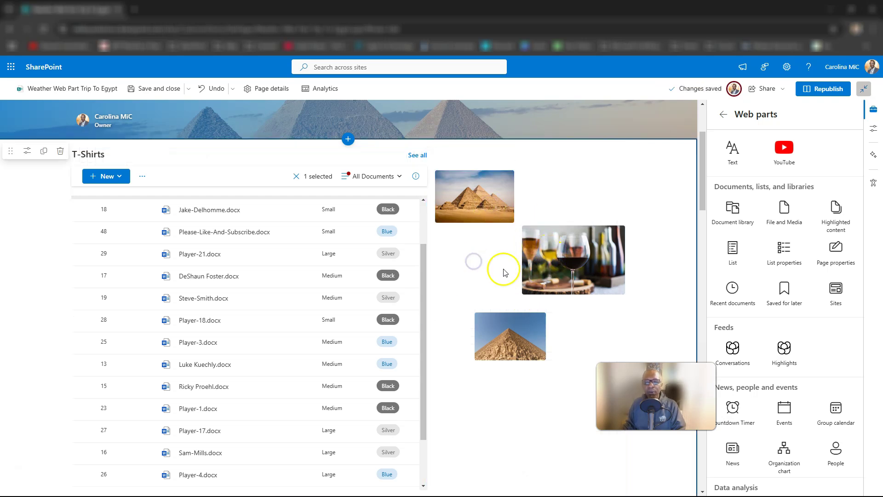
pyautogui.click(543, 237)
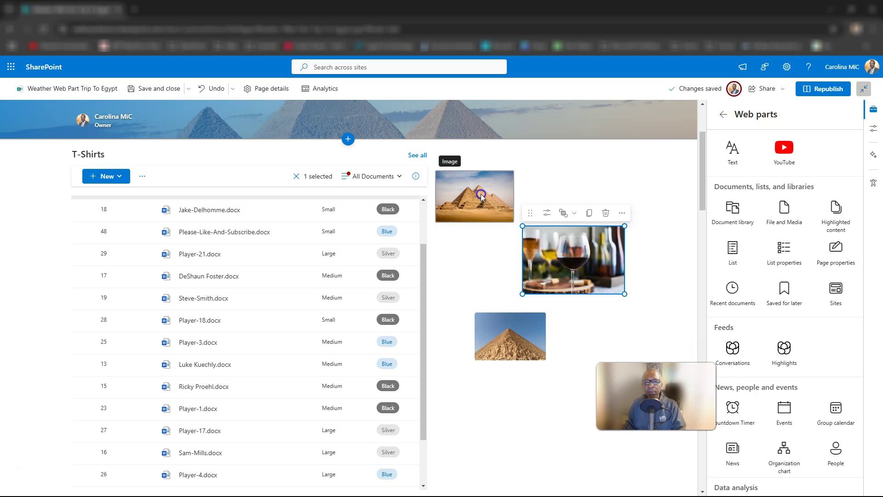
pyautogui.click(481, 196)
pyautogui.moveTo(444, 157); pyautogui.dragTo(452, 205)
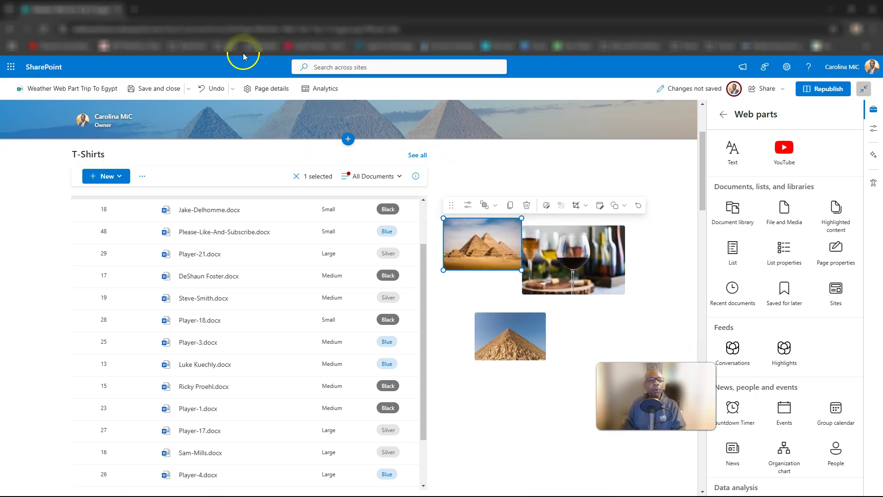
pyautogui.click(209, 89)
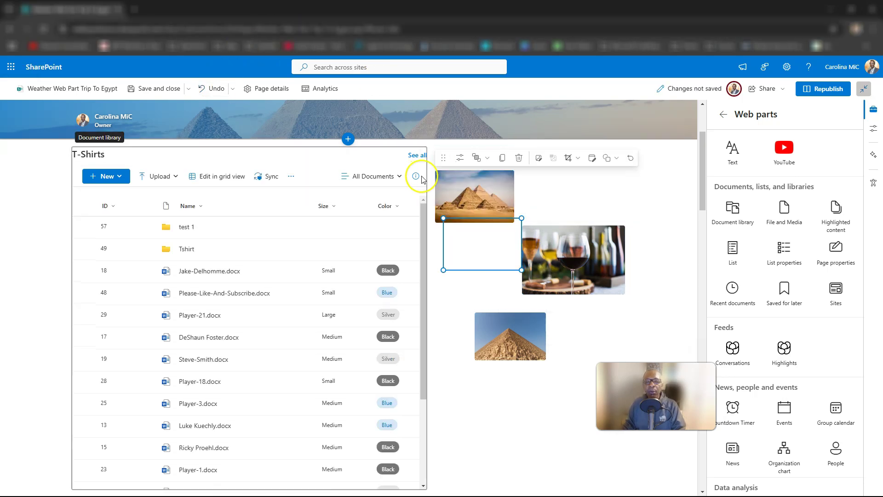
# Undo the T-Shirts library's widening and move, and the joint move of the three images.
pyautogui.click(202, 89)
pyautogui.click(205, 90)
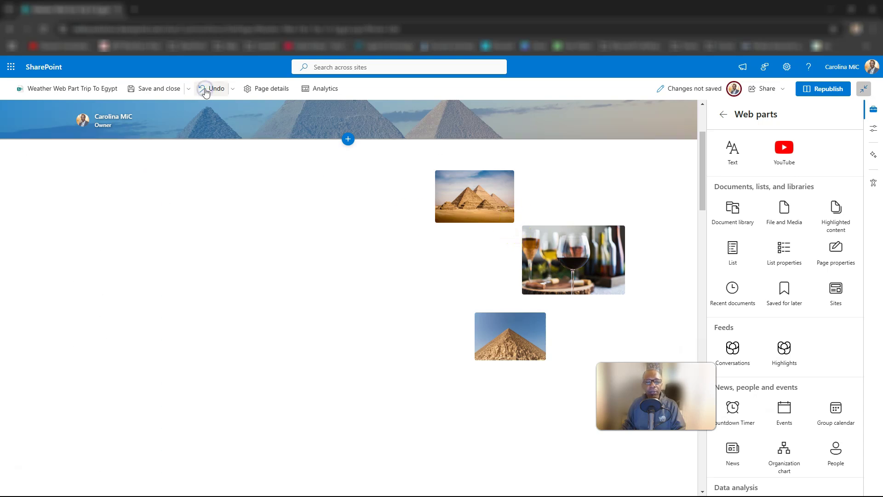
pyautogui.click(205, 90)
# Move the three selected images together to the section's right side and the T-Shirts library to its left margin.
pyautogui.click(175, 195)
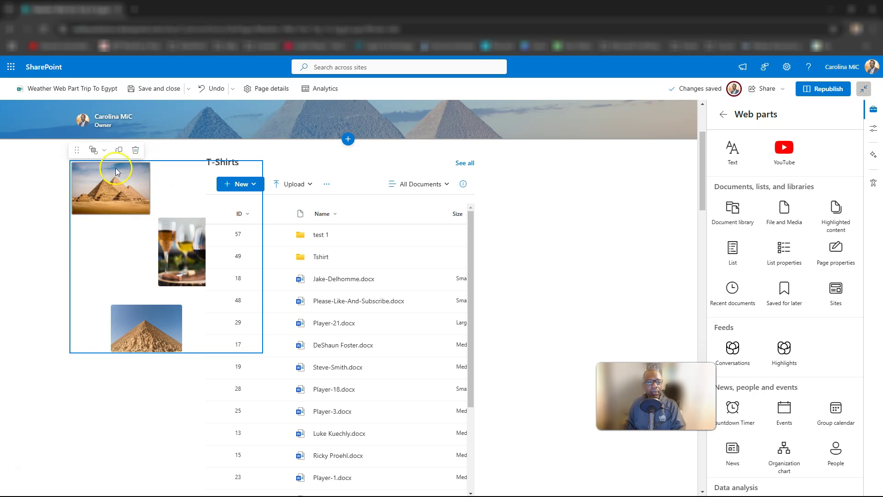
pyautogui.moveTo(77, 151); pyautogui.dragTo(442, 218)
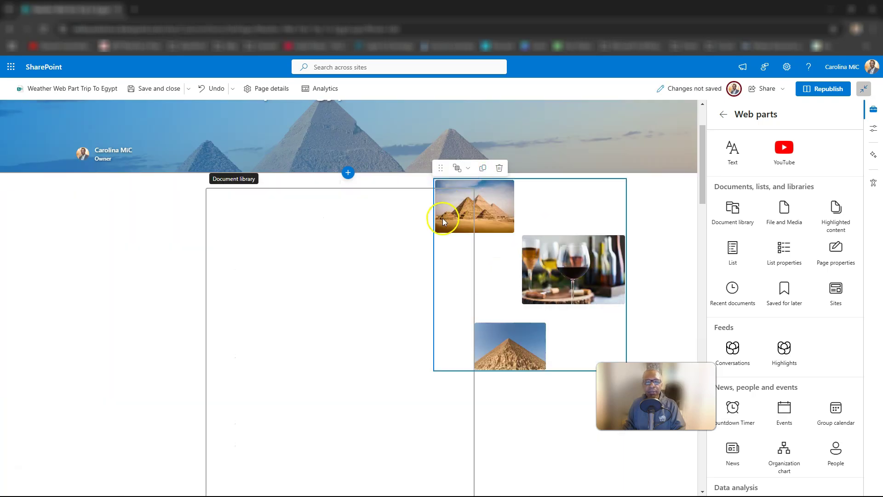
pyautogui.click(303, 200)
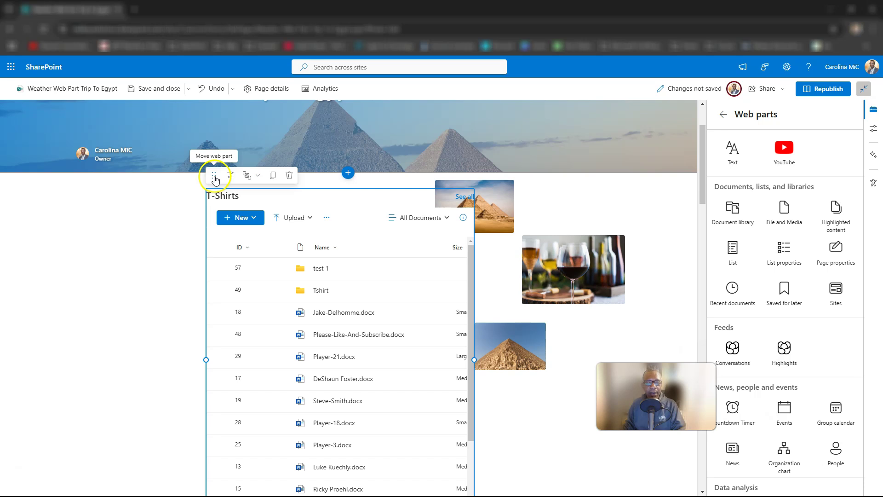
pyautogui.moveTo(214, 177); pyautogui.dragTo(82, 172)
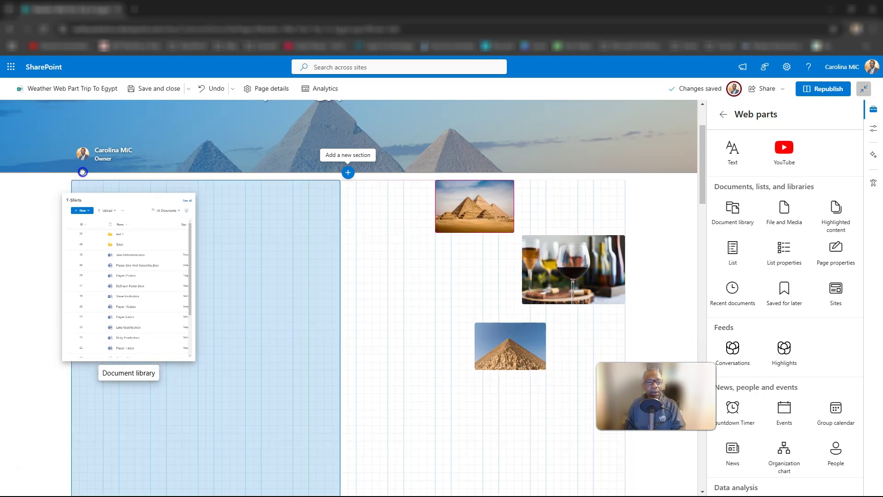
pyautogui.moveTo(173, 218); pyautogui.dragTo(376, 258)
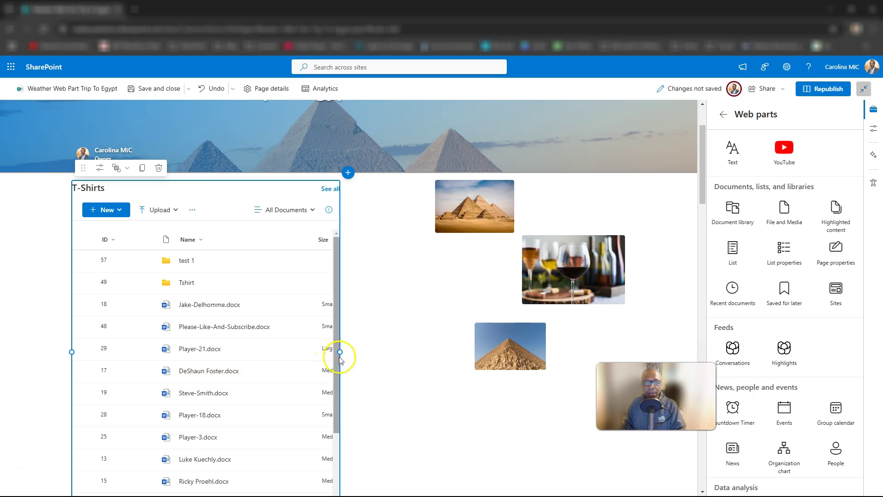
# Widen the T-Shirts library toward the images until its Size column fits, and select the upper pyramid image on its own.
pyautogui.moveTo(340, 351); pyautogui.dragTo(389, 353)
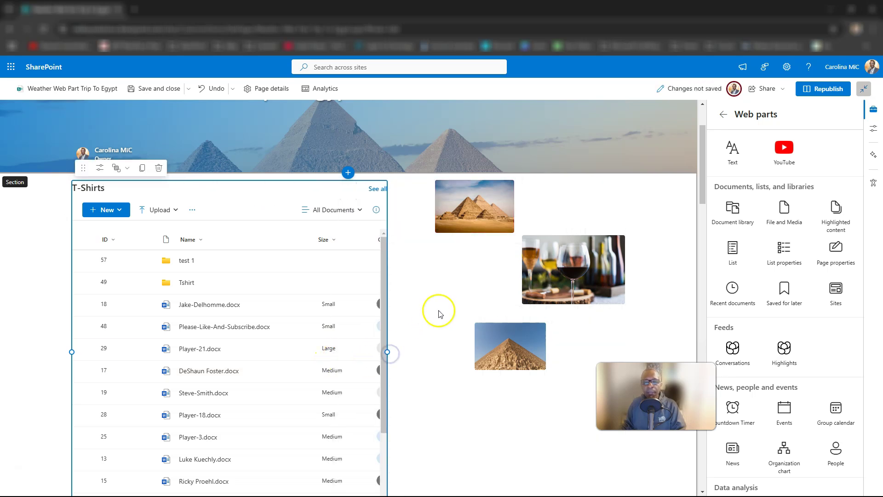
pyautogui.click(503, 257)
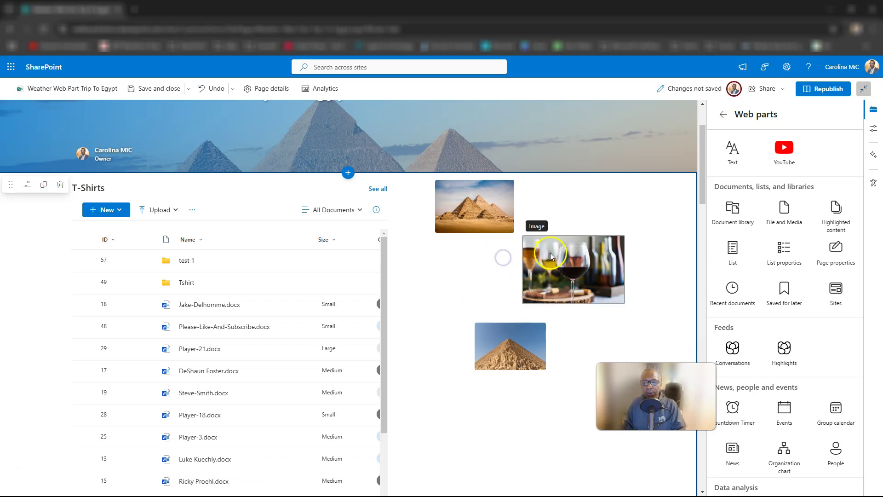
pyautogui.click(474, 198)
pyautogui.click(534, 213)
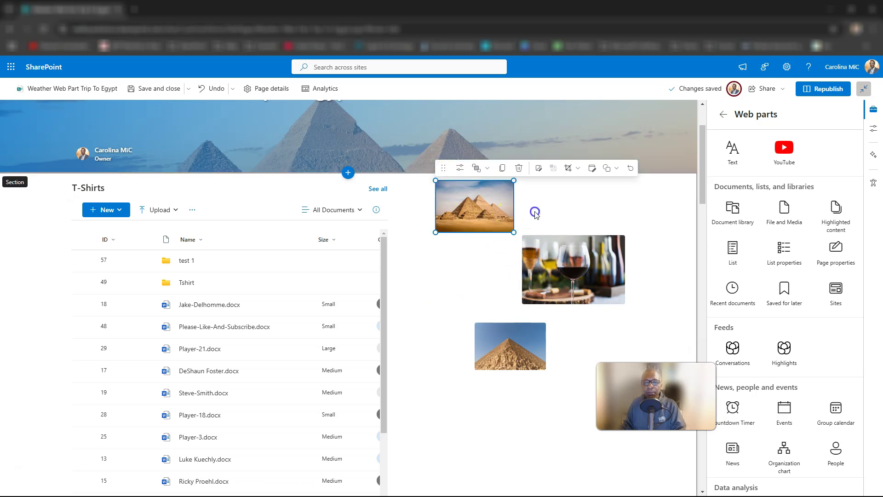
# Select the two pyramid images and the wine image together, and review their arrange and grouping options.
pyautogui.click(492, 216)
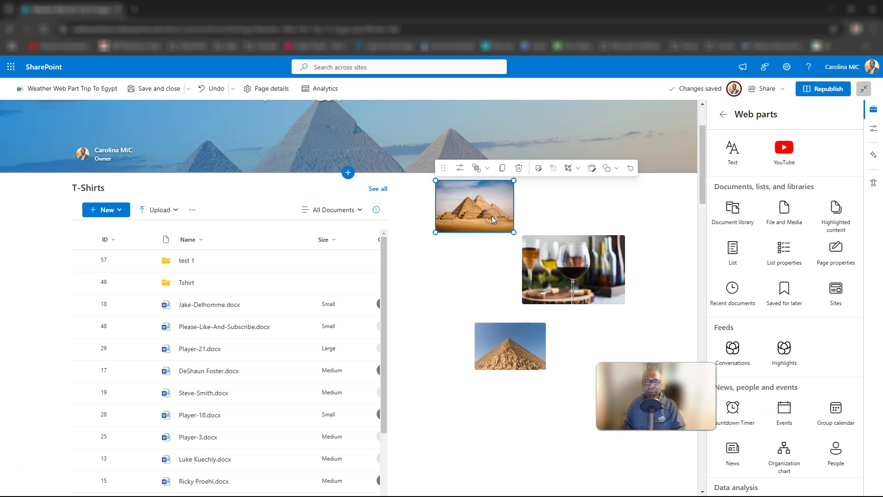
pyautogui.click(559, 266)
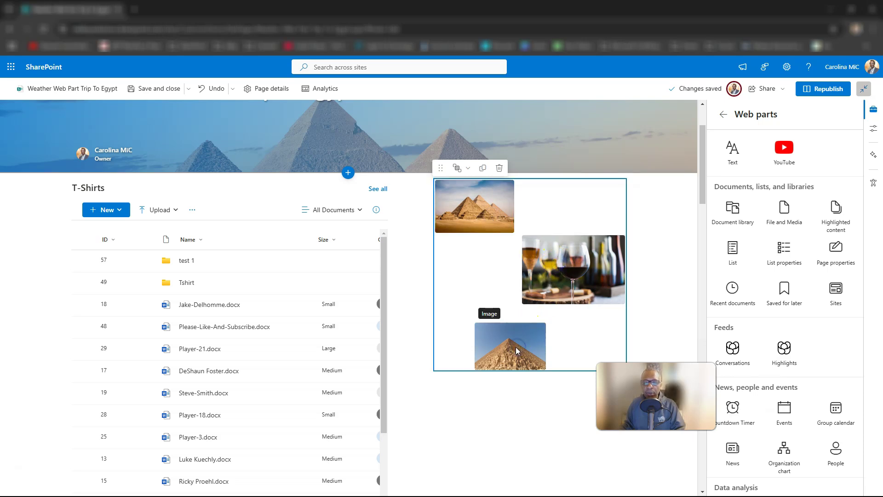
pyautogui.click(468, 168)
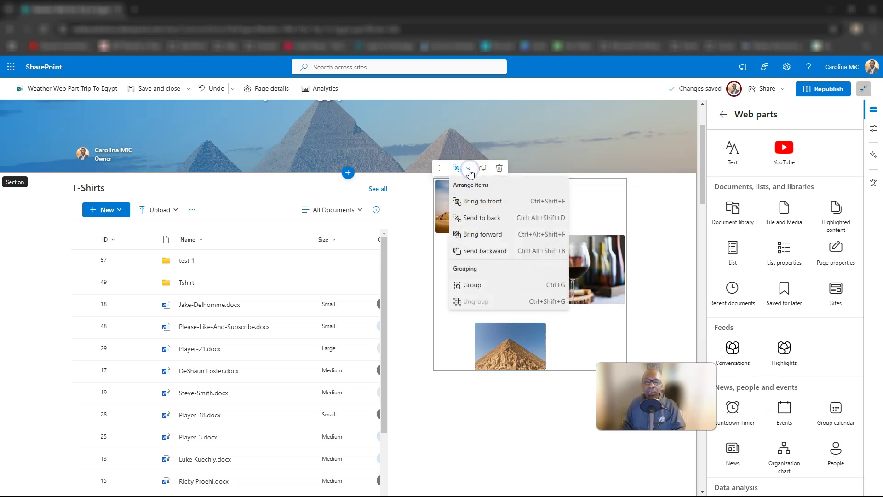
pyautogui.click(476, 285)
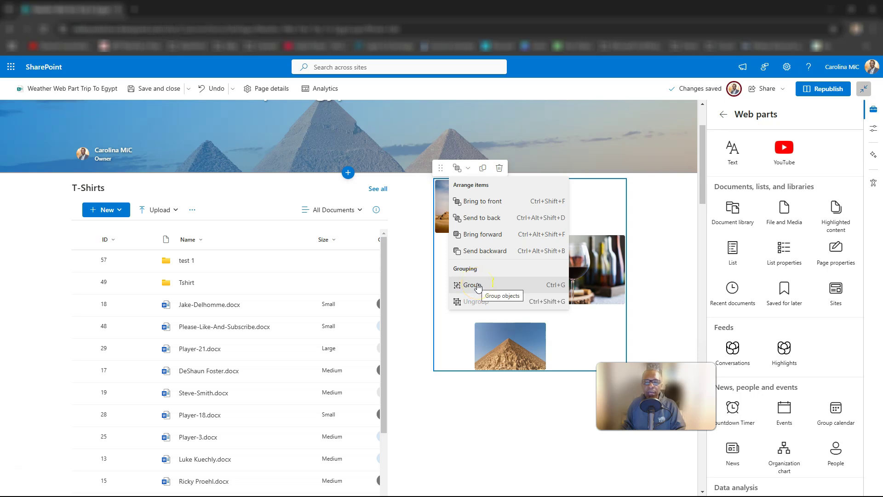
pyautogui.click(416, 274)
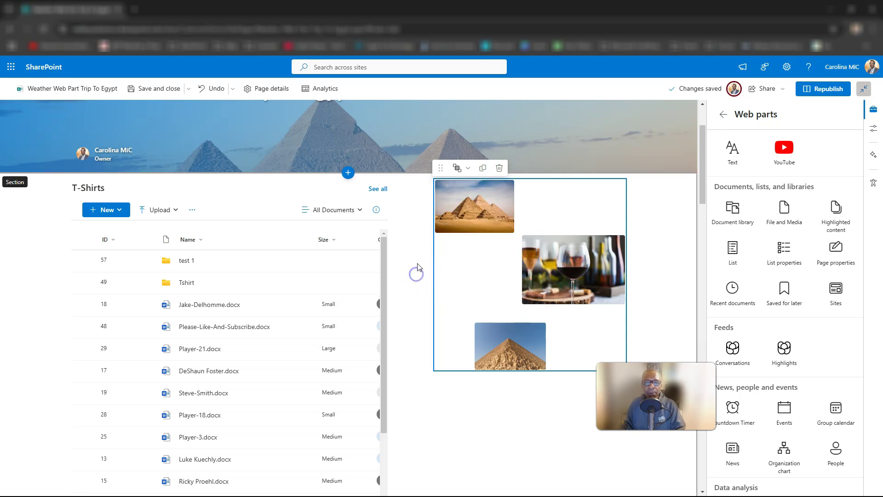
pyautogui.click(412, 224)
# Select the three images together and move them a little further down the section.
pyautogui.scroll(1, 311, 166)
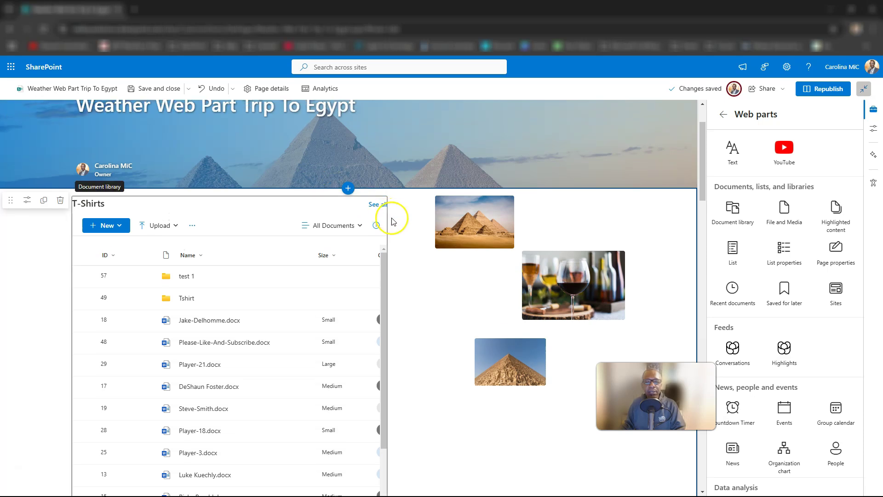
pyautogui.click(452, 237)
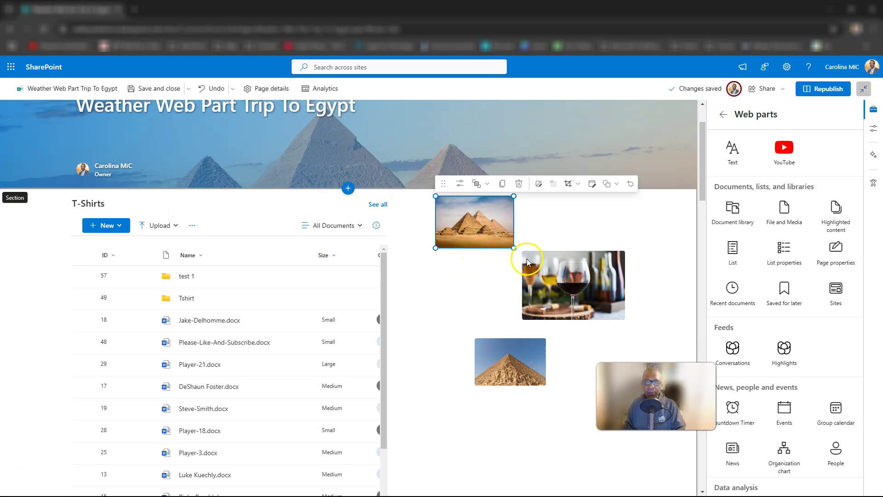
pyautogui.click(523, 334)
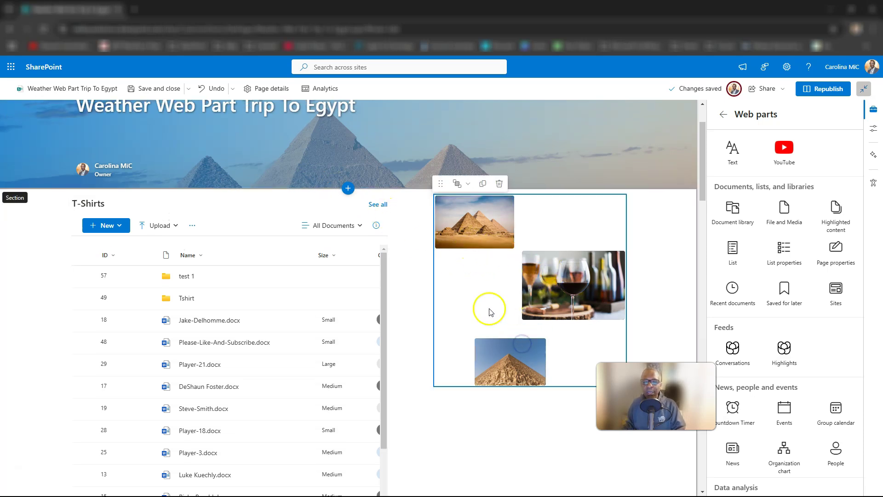
pyautogui.click(441, 185)
pyautogui.moveTo(440, 189); pyautogui.dragTo(446, 239)
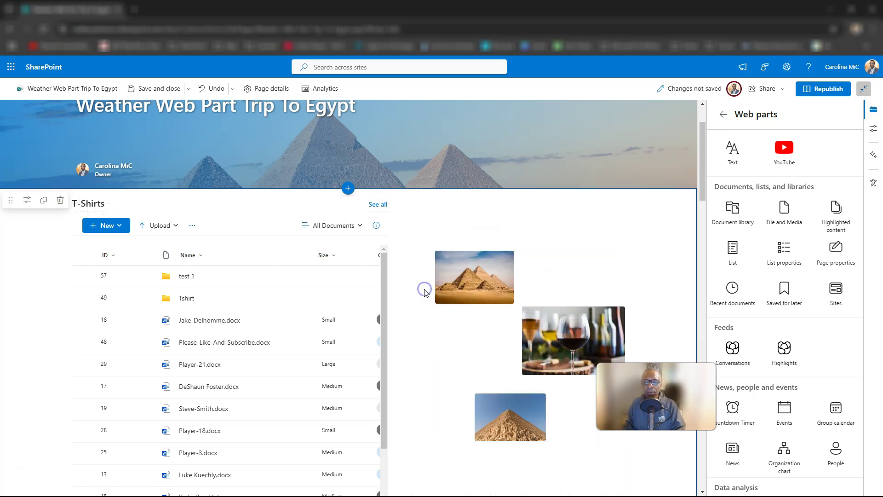
# Group the two pyramid images and the wine image, and move the group up to the top of the section.
pyautogui.click(428, 282)
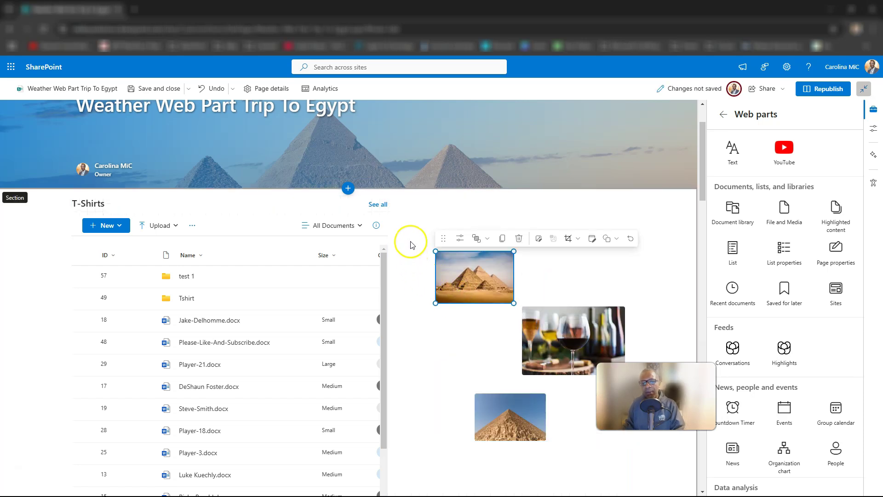
pyautogui.keyDown('ctrl'); pyautogui.click(533, 327); pyautogui.keyUp('ctrl')
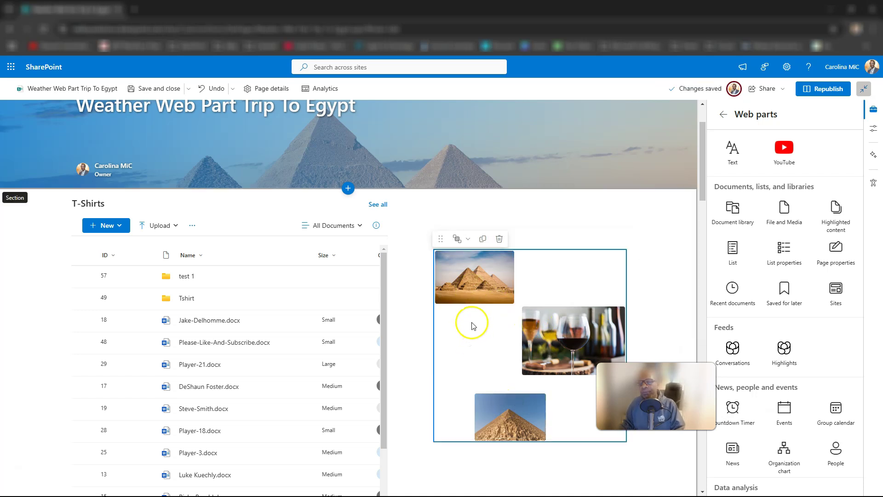
pyautogui.click(467, 240)
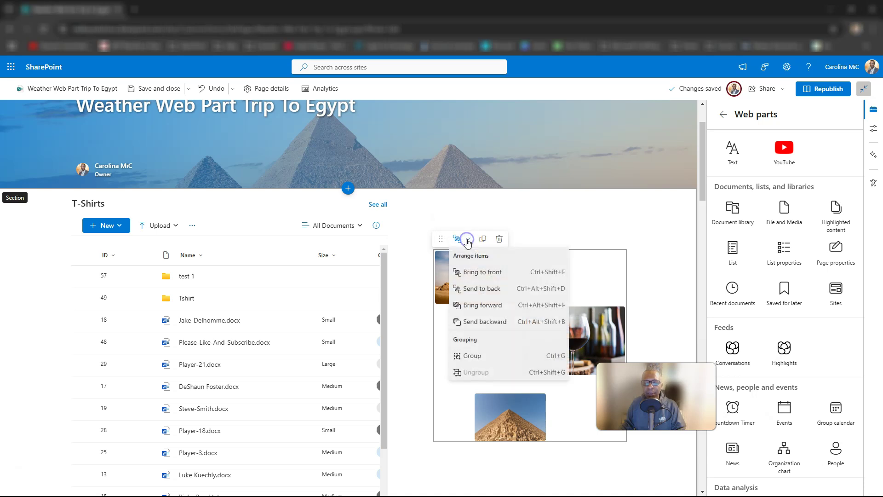
pyautogui.click(475, 357)
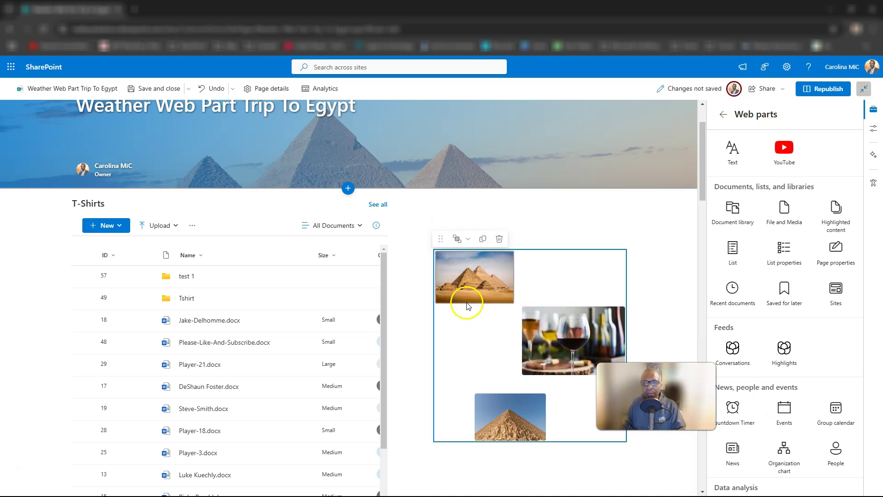
pyautogui.click(670, 262)
pyautogui.moveTo(516, 306)
pyautogui.mouseDown()
pyautogui.moveTo(485, 318)
pyautogui.moveTo(532, 295)
pyautogui.moveTo(517, 276)
pyautogui.moveTo(528, 310)
pyautogui.moveTo(513, 314)
pyautogui.mouseUp()
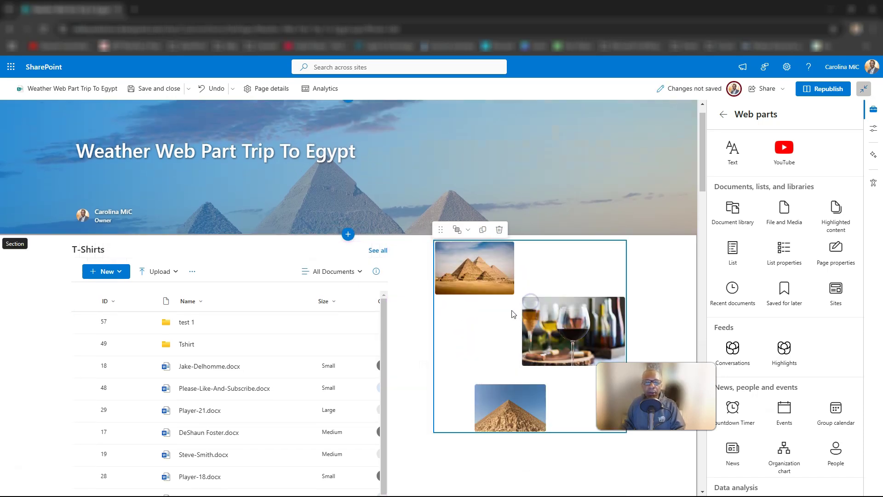
pyautogui.click(407, 374)
# Select the image group and ungroup its three images.
pyautogui.scroll(-2, 425, 384)
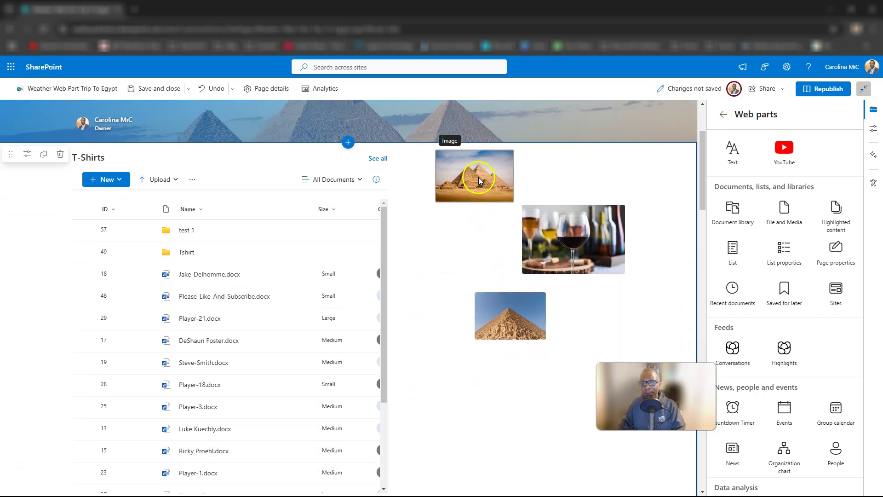
pyautogui.click(472, 229)
pyautogui.click(465, 139)
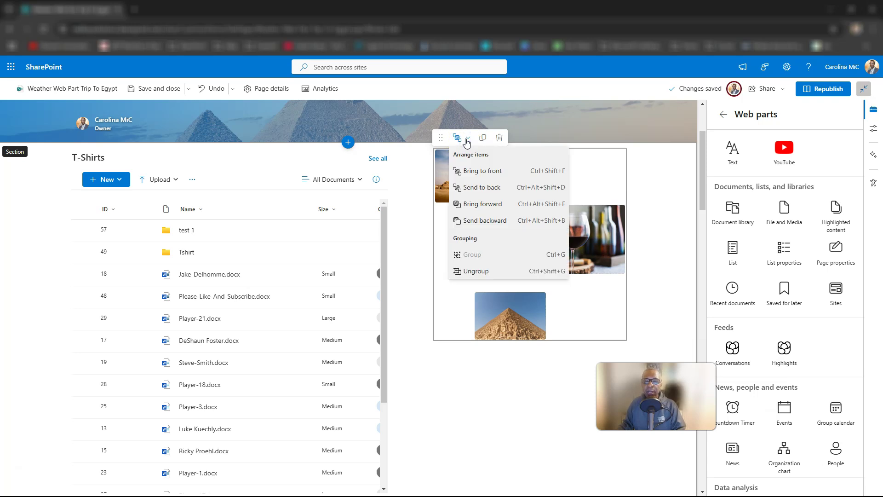
pyautogui.click(474, 271)
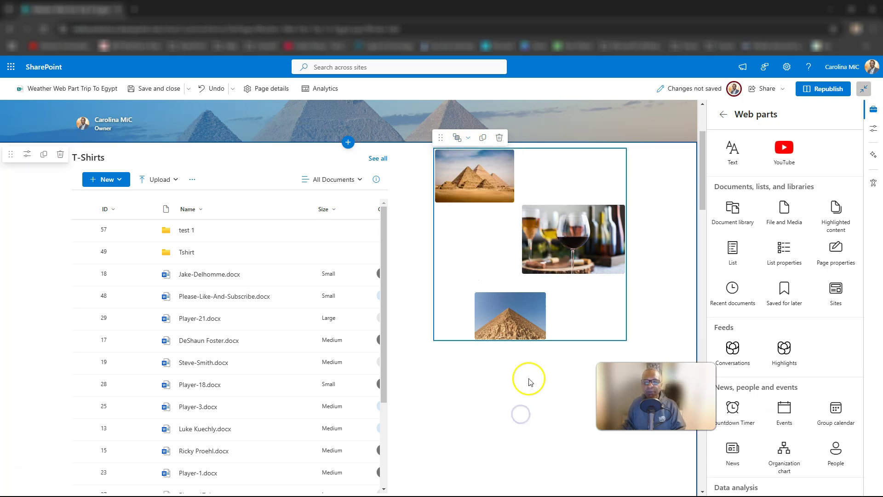
# Move the upper pyramid image on its own down between the T-Shirts library and the single-pyramid image.
pyautogui.click(485, 189)
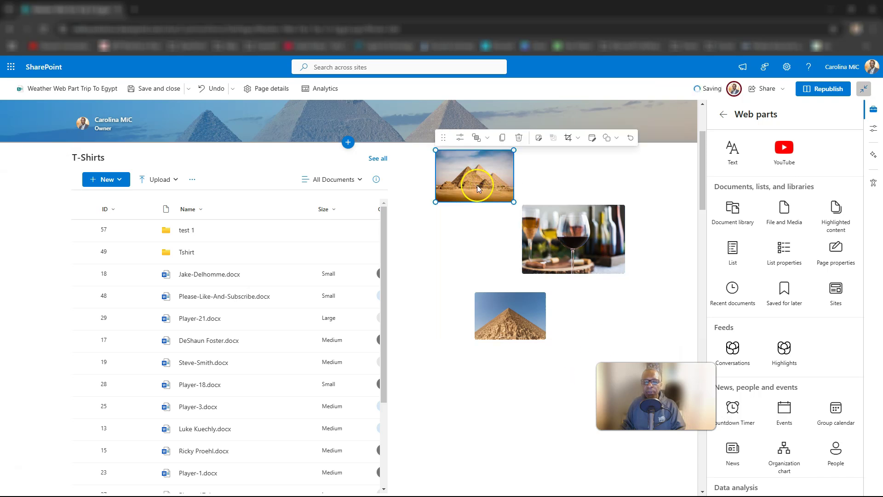
pyautogui.moveTo(468, 180); pyautogui.dragTo(468, 251)
pyautogui.click(454, 186)
pyautogui.click(562, 171)
pyautogui.moveTo(482, 175); pyautogui.dragTo(432, 318)
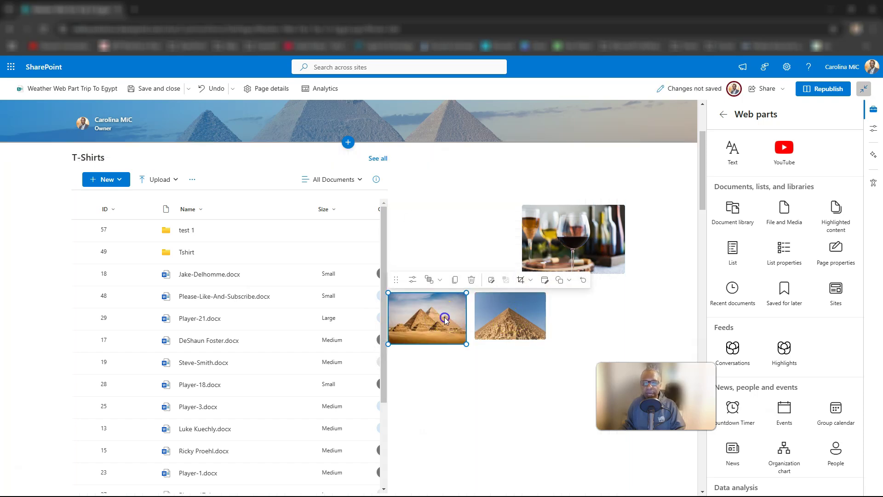
# Align the single-pyramid image level with the neighbouring pyramids image and enlarge it to the same size.
pyautogui.click(508, 318)
pyautogui.moveTo(510, 320); pyautogui.dragTo(520, 322)
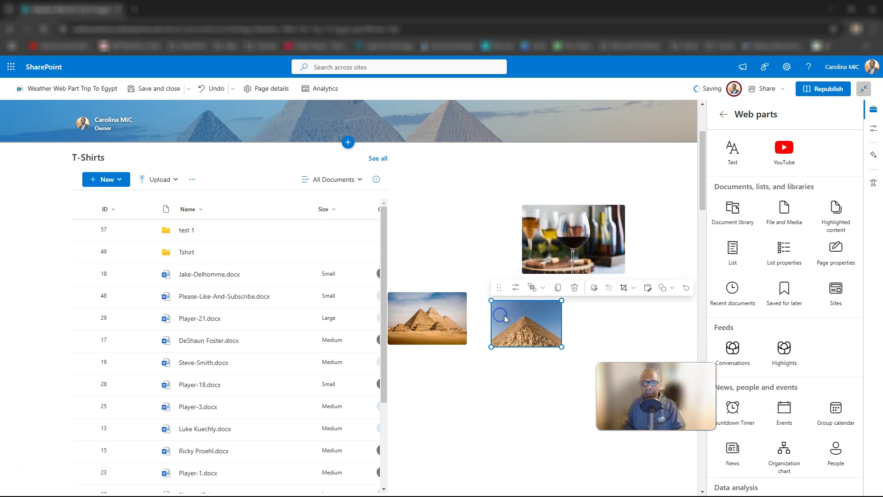
pyautogui.click(582, 318)
pyautogui.moveTo(527, 322); pyautogui.dragTo(526, 320)
pyautogui.moveTo(546, 340); pyautogui.dragTo(556, 352)
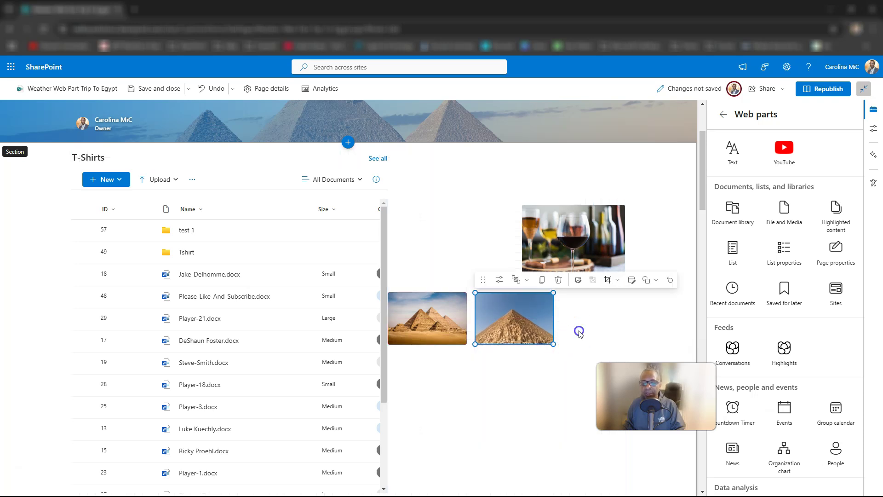
pyautogui.moveTo(520, 323)
pyautogui.mouseDown()
pyautogui.moveTo(515, 308)
pyautogui.moveTo(519, 326)
pyautogui.mouseUp()
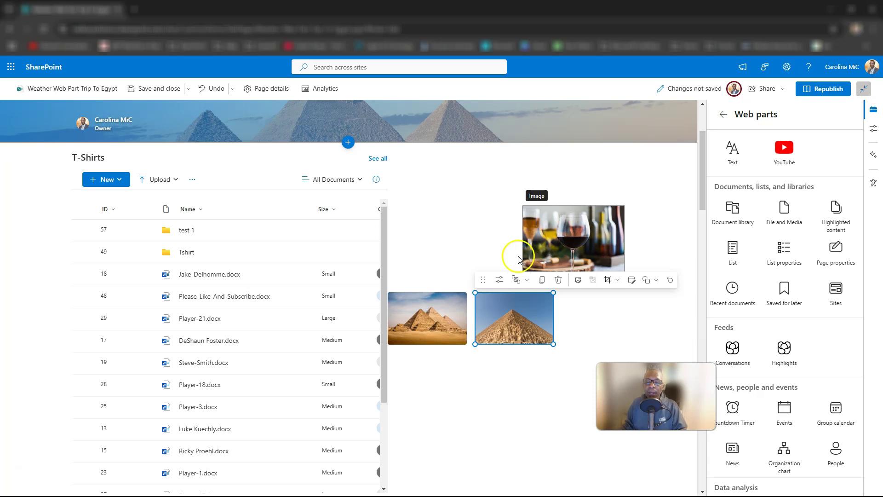
# Move the single-pyramid image up so that it overlaps the wine image's lower-left corner.
pyautogui.click(586, 323)
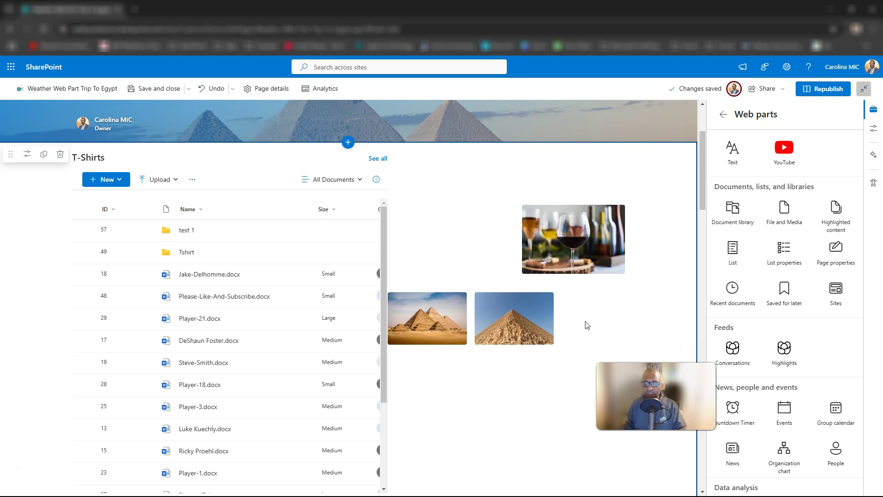
pyautogui.click(518, 322)
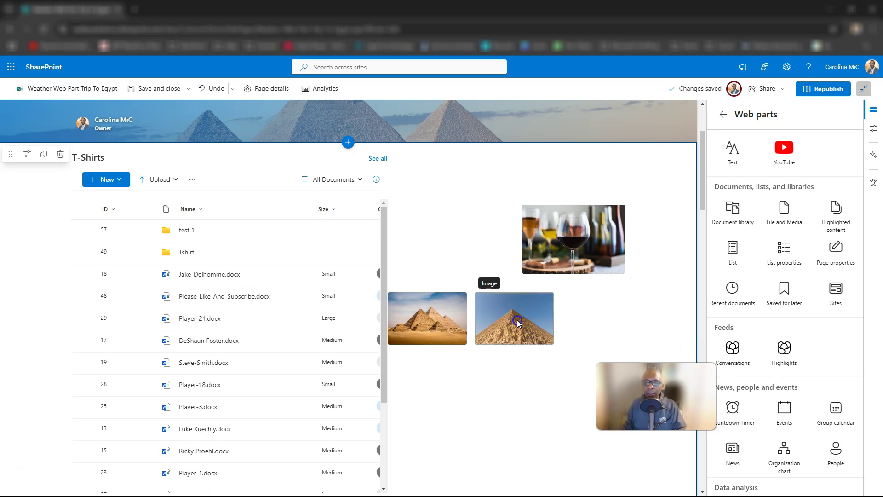
pyautogui.moveTo(513, 321); pyautogui.dragTo(534, 277)
pyautogui.click(499, 317)
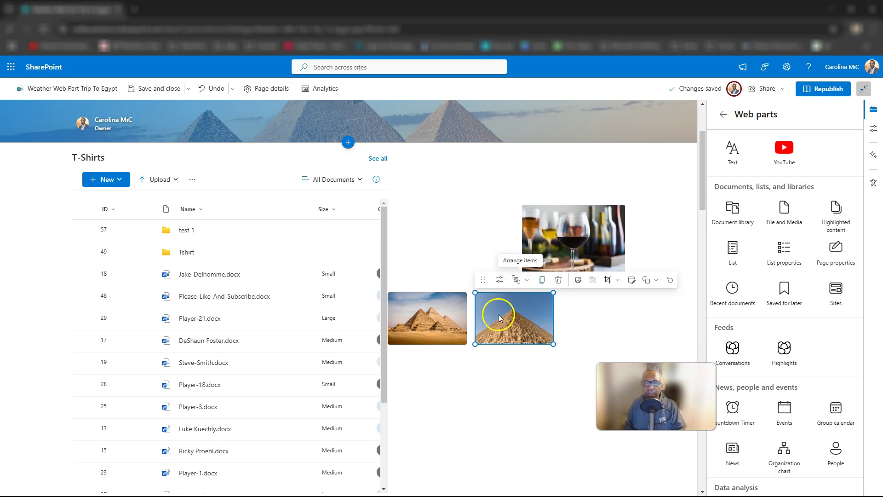
pyautogui.moveTo(518, 319); pyautogui.dragTo(523, 268)
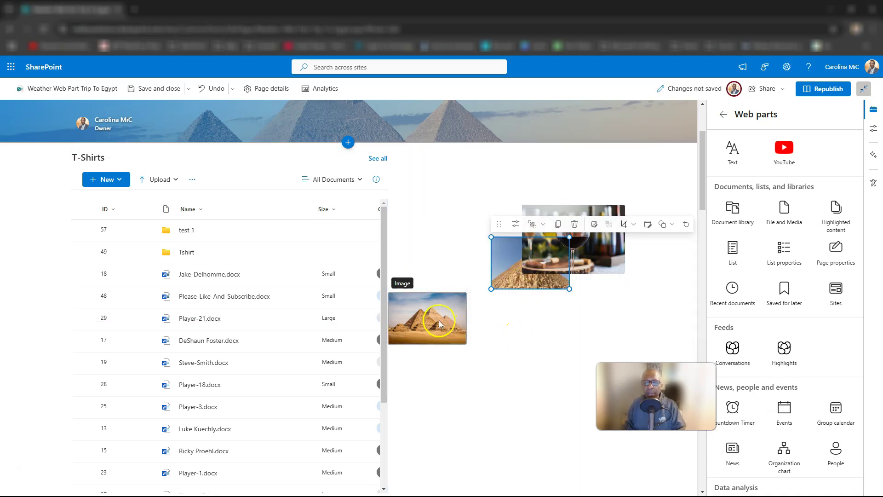
# Move the three-pyramids image over so that it overlaps the lower edge of the single-pyramid image.
pyautogui.click(532, 331)
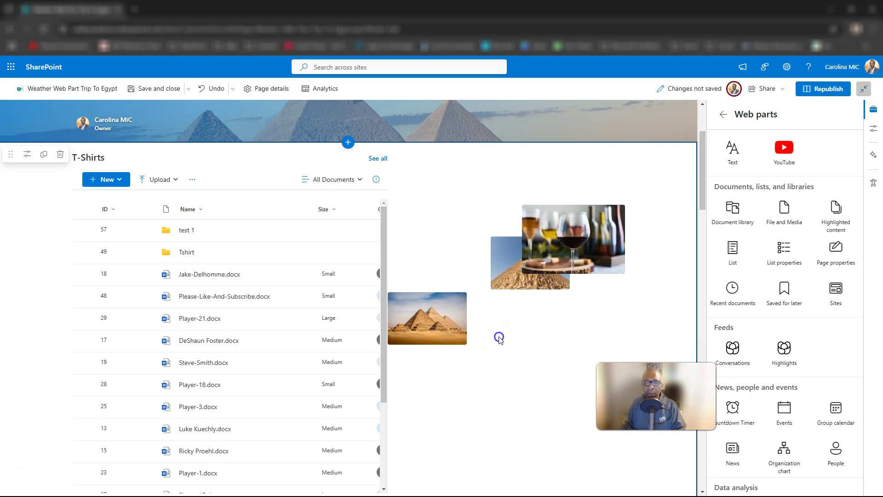
pyautogui.click(437, 327)
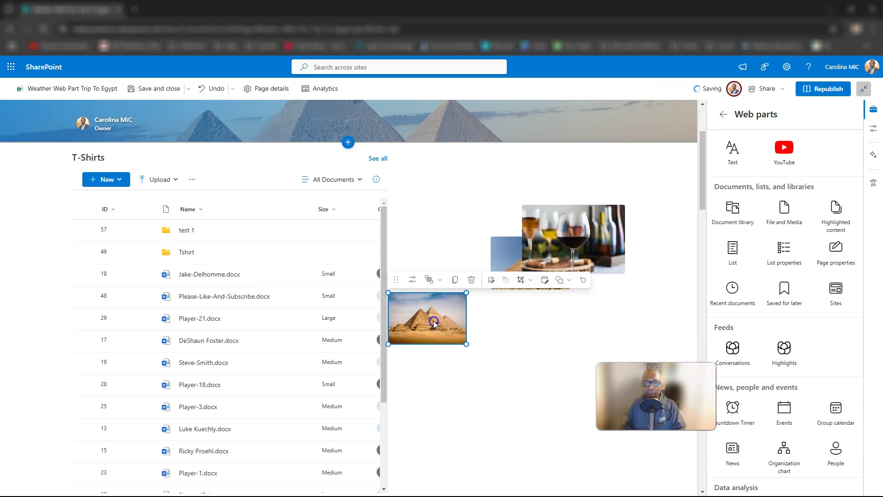
pyautogui.moveTo(434, 321); pyautogui.dragTo(533, 313)
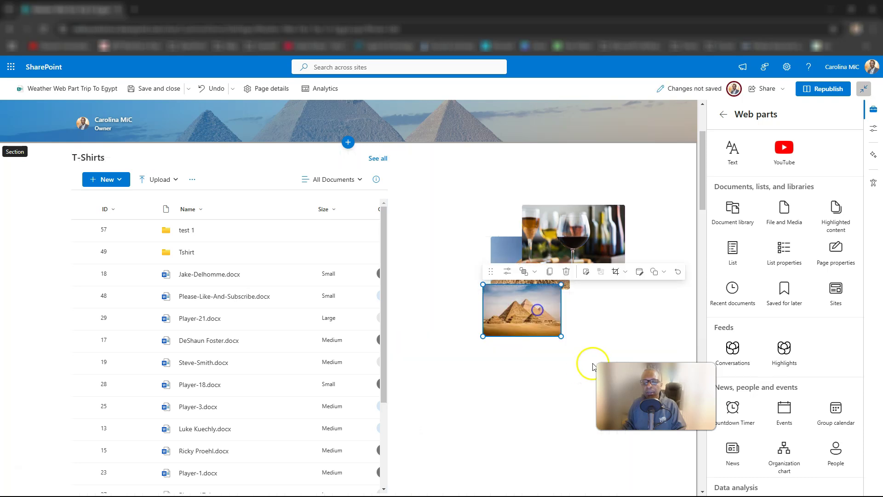
pyautogui.click(595, 363)
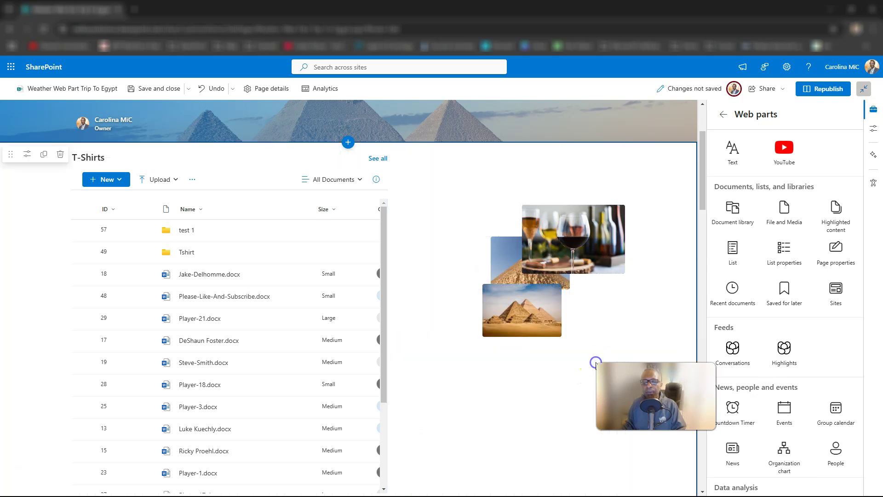
# Bring the overlapped single-pyramid image one level forward and send it one level backward again.
pyautogui.click(500, 268)
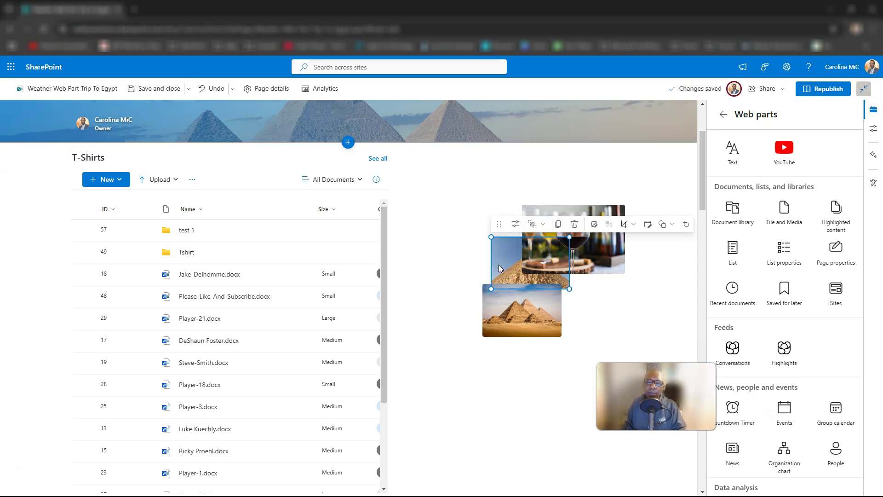
pyautogui.click(543, 224)
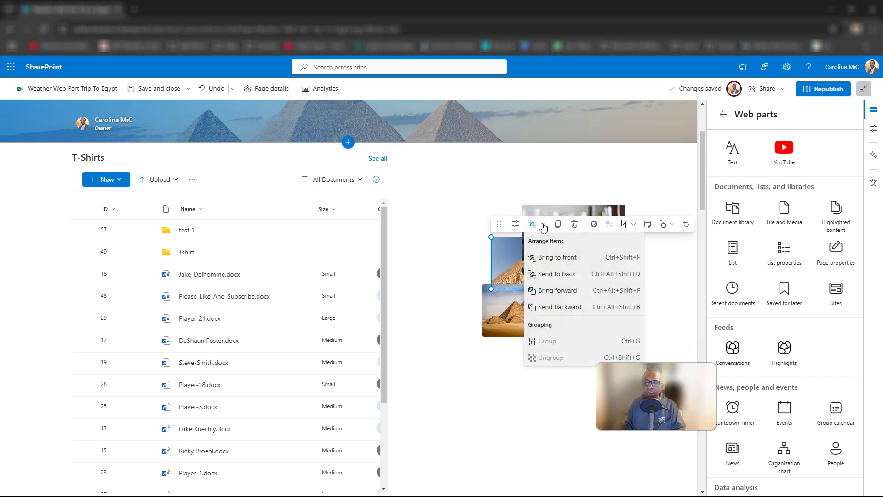
pyautogui.click(553, 291)
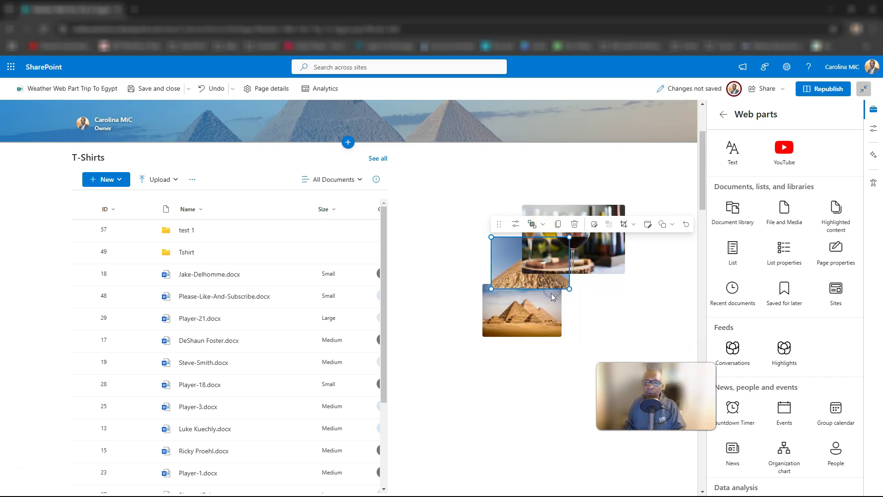
pyautogui.click(534, 224)
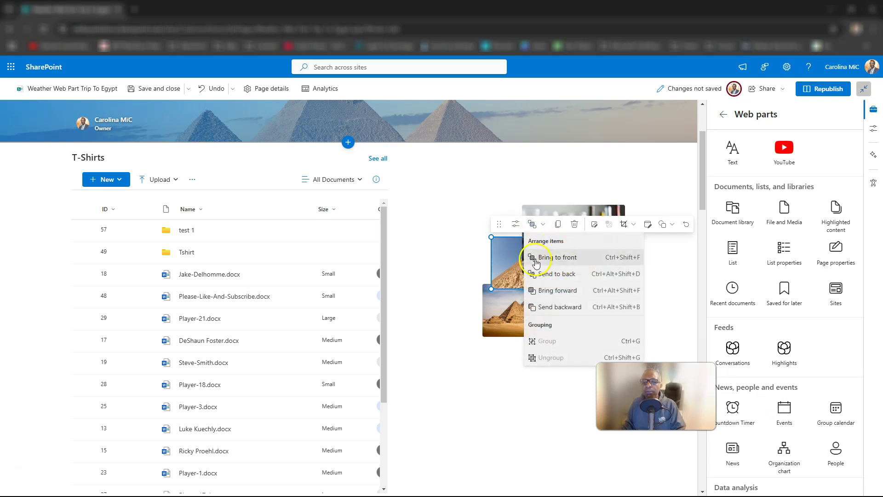
pyautogui.click(560, 306)
pyautogui.click(544, 368)
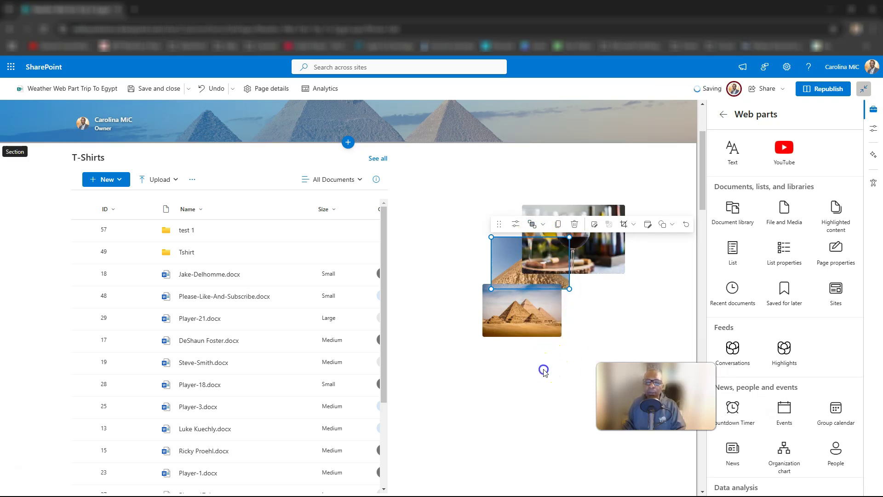
# Bring the single-pyramid image to the very front of the overlapping images, and send it all the way to the back again.
pyautogui.click(501, 253)
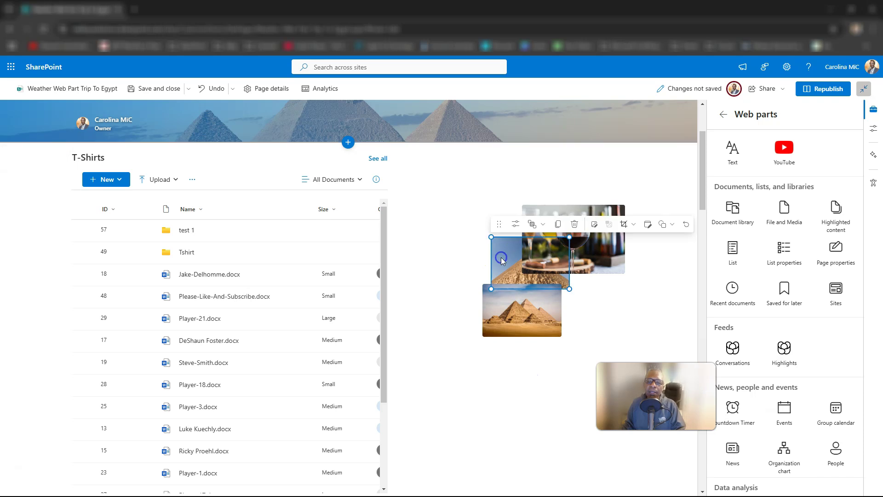
pyautogui.click(533, 224)
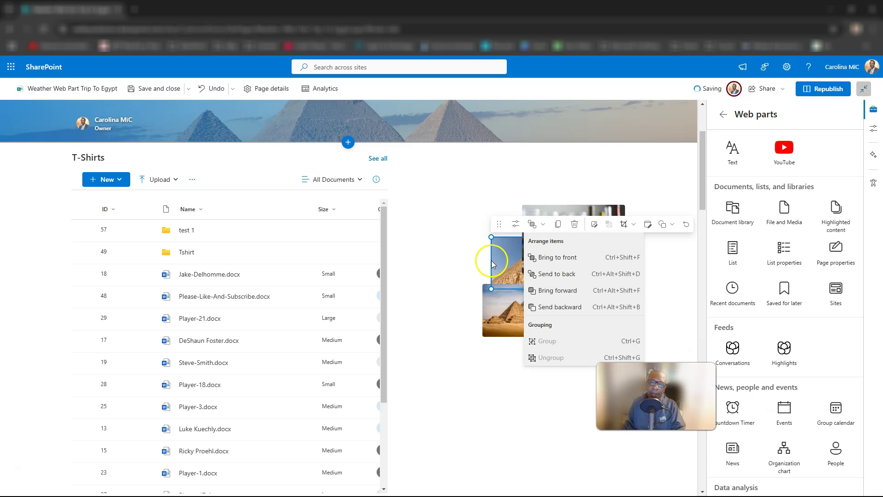
pyautogui.click(567, 258)
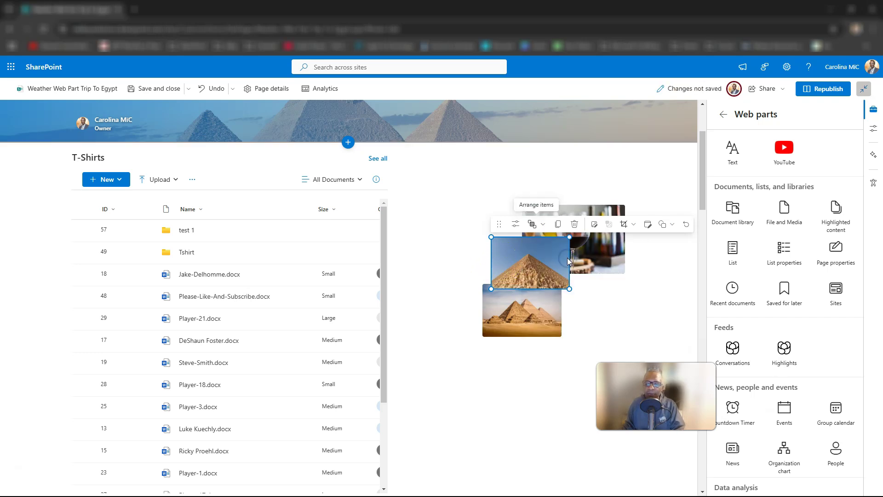
pyautogui.click(526, 271)
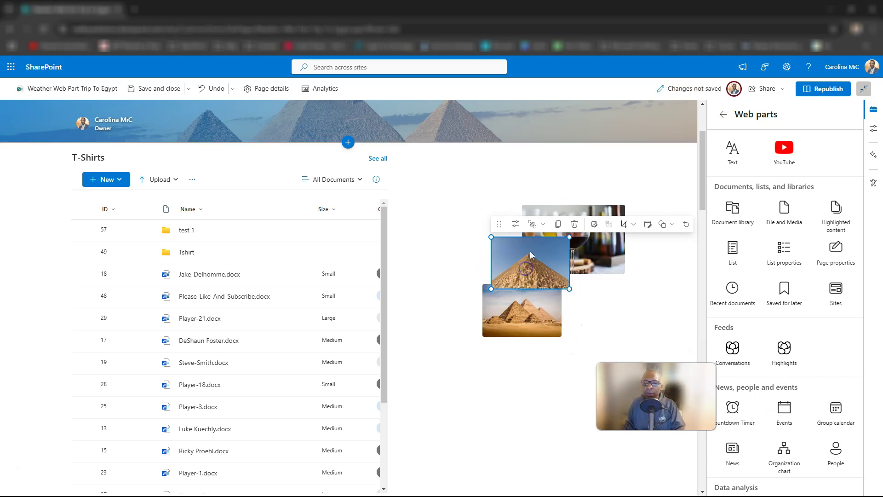
pyautogui.click(533, 224)
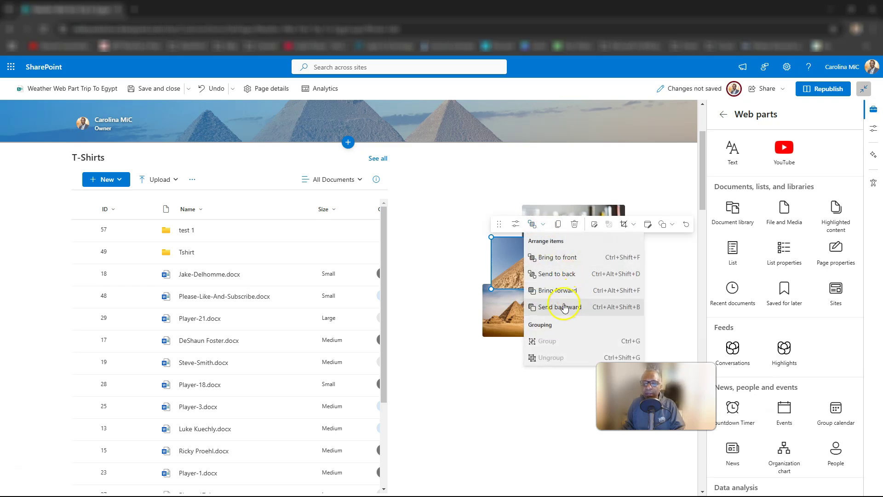
pyautogui.click(561, 274)
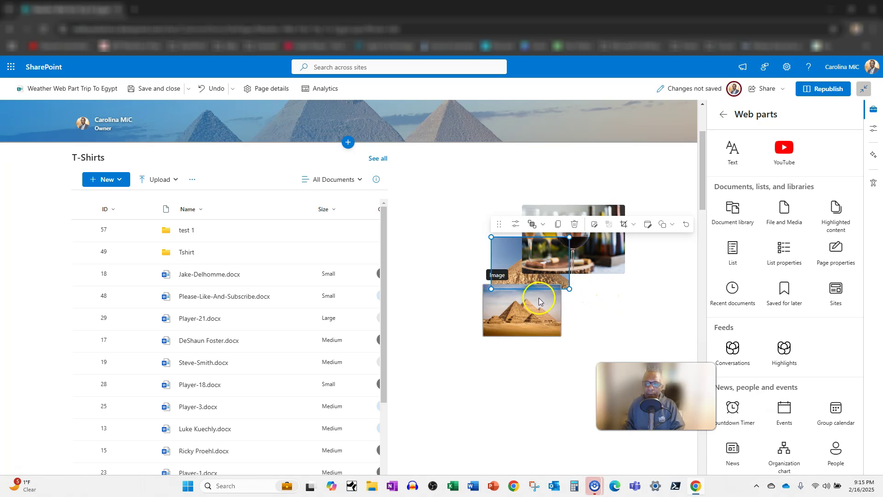
# Send the three-pyramids image to the back of the overlapping images.
pyautogui.click(535, 312)
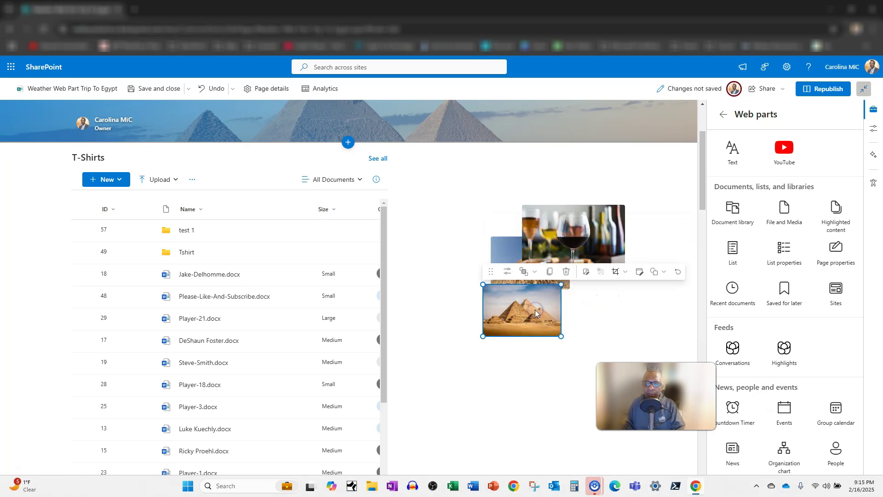
pyautogui.click(534, 272)
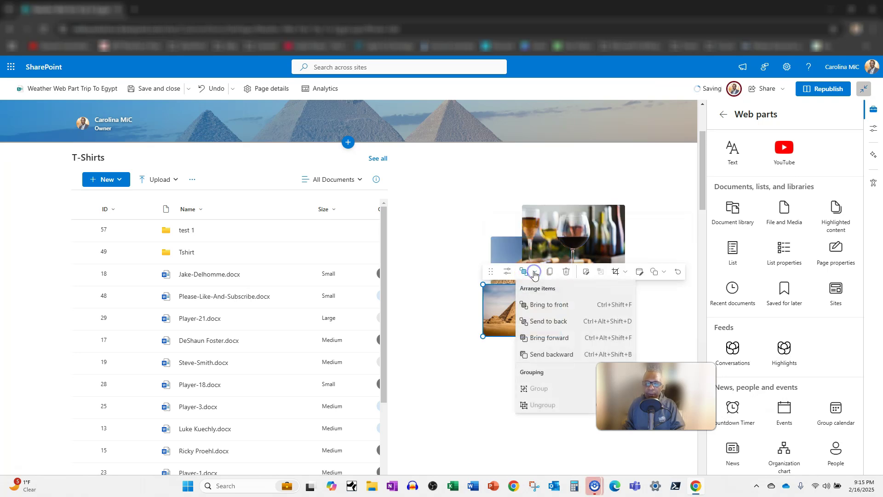
pyautogui.click(546, 321)
pyautogui.click(593, 347)
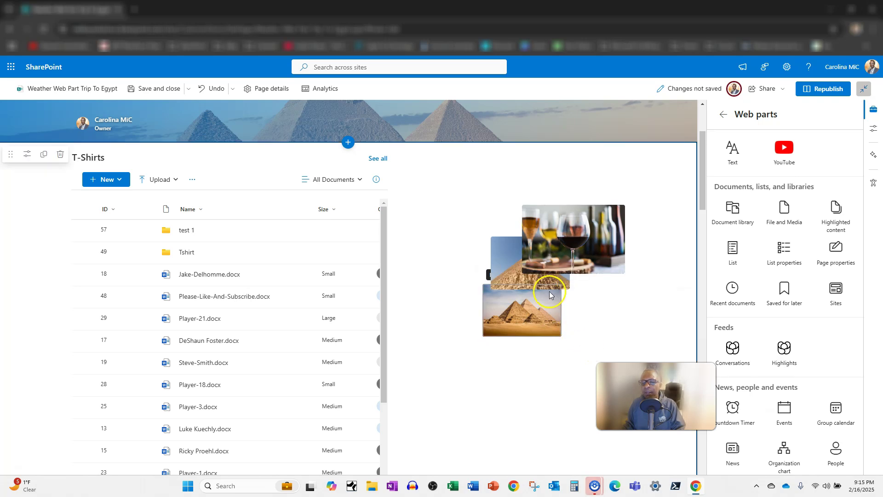
# Move the wine image straight down so that it overlaps both pyramid images.
pyautogui.click(511, 273)
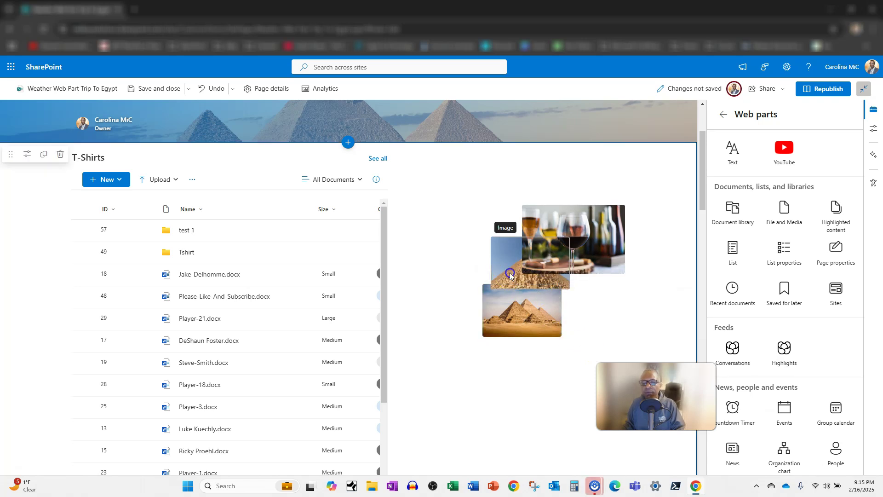
pyautogui.click(530, 324)
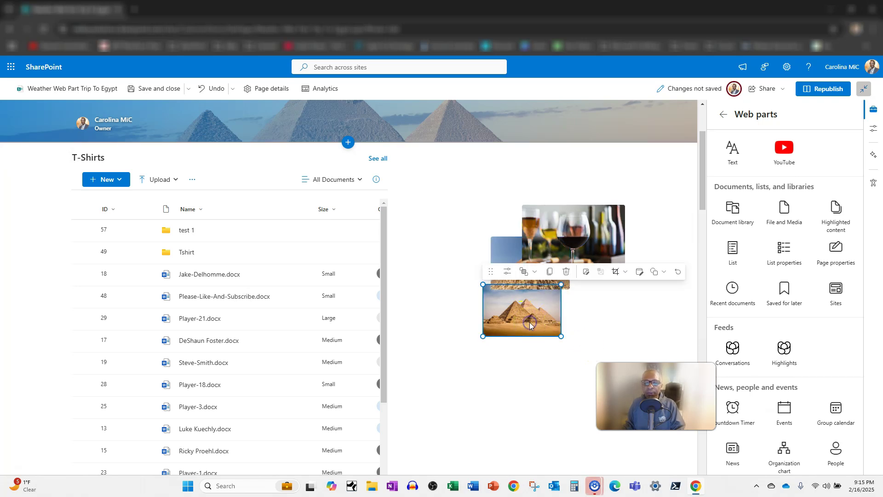
pyautogui.click(585, 230)
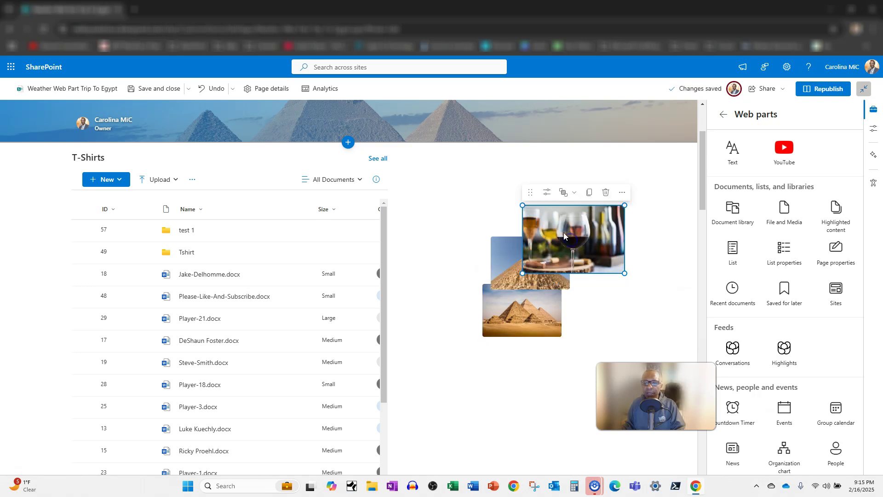
pyautogui.click(648, 238)
pyautogui.moveTo(583, 237); pyautogui.dragTo(593, 288)
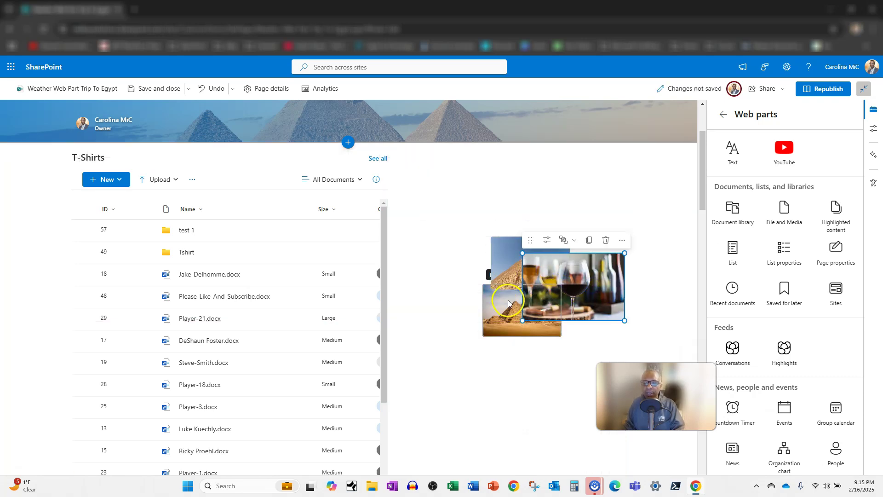
# Nudge the three-pyramids image slightly up over the single-pyramid image's lower edge and bring it one level forward.
pyautogui.click(494, 312)
pyautogui.moveTo(501, 317); pyautogui.dragTo(495, 309)
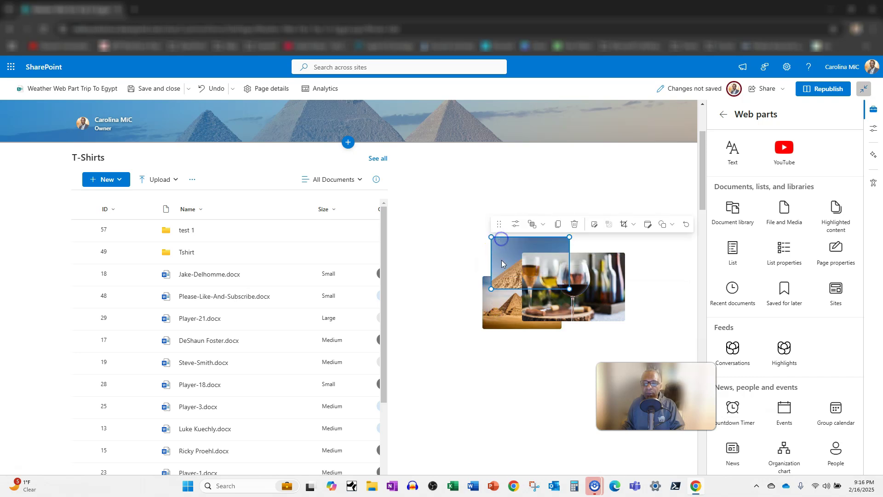
pyautogui.click(535, 269)
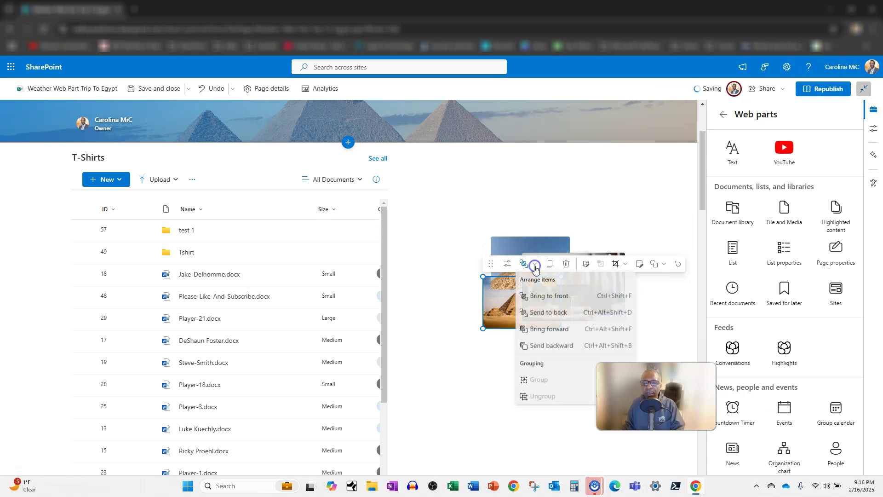
pyautogui.click(551, 329)
pyautogui.click(549, 349)
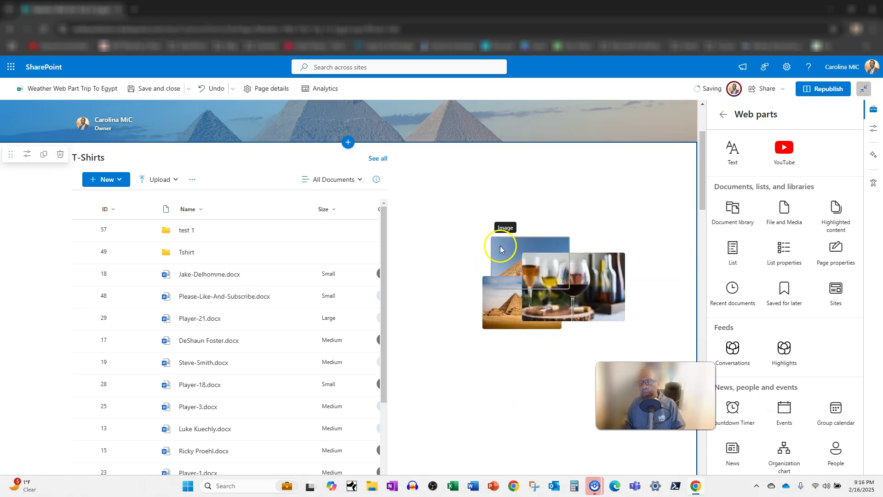
pyautogui.scroll(-1, 478, 239)
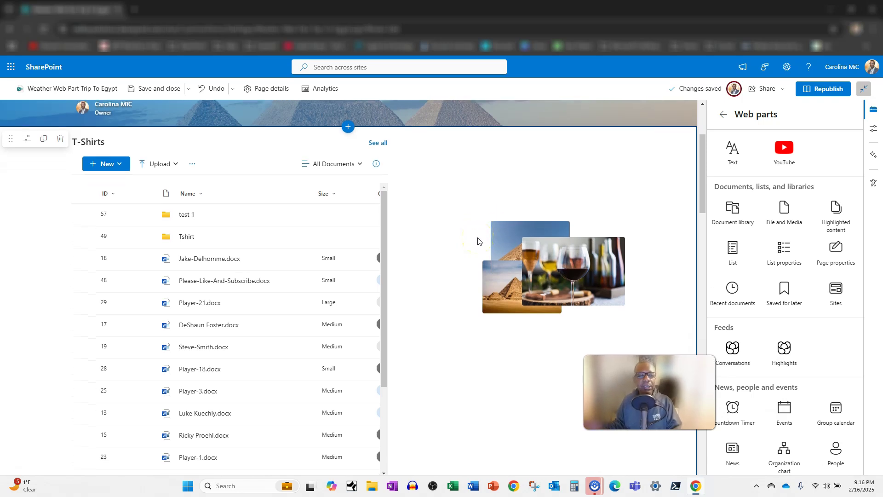
pyautogui.scroll(-5, 475, 237)
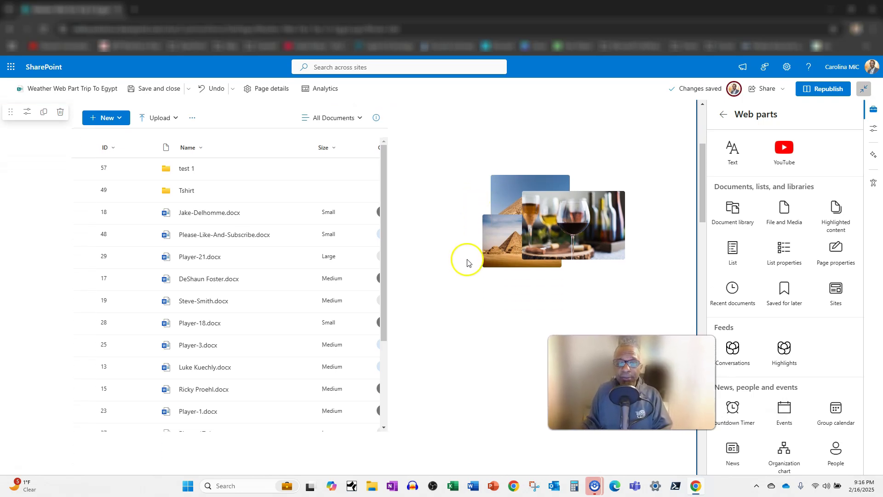
pyautogui.scroll(-4, 466, 265)
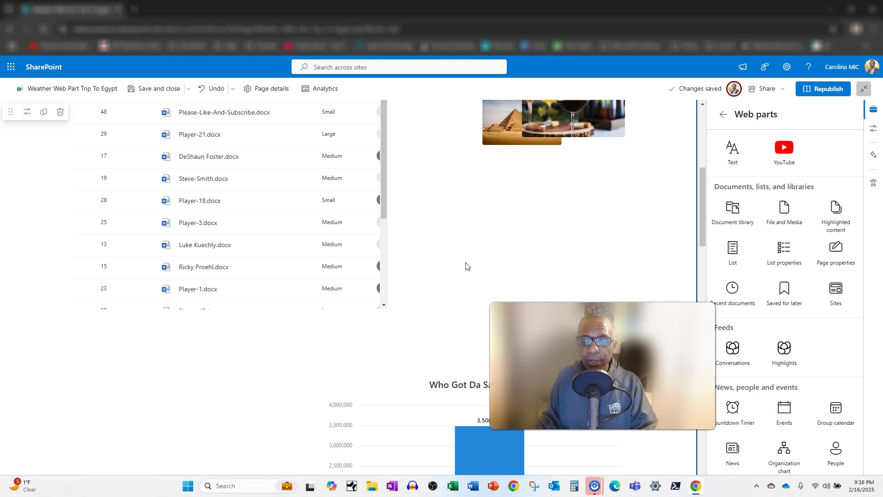